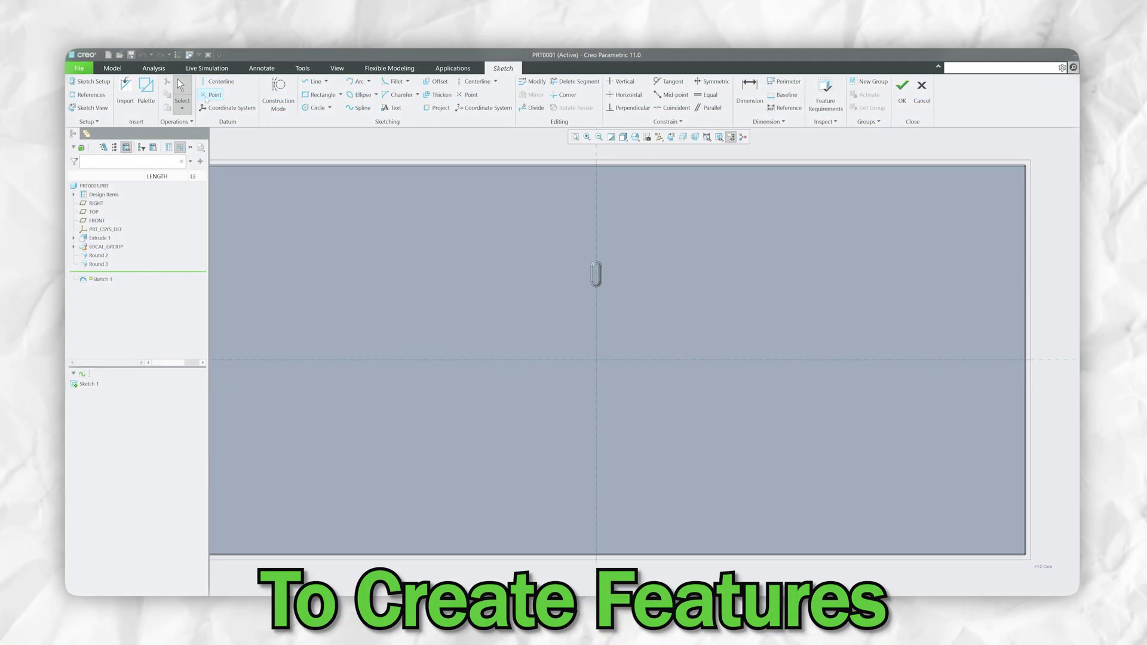
# Sketch six datum points scattered across the plate and orbit to an oblique view
pyautogui.click(225, 103)
pyautogui.click(325, 226)
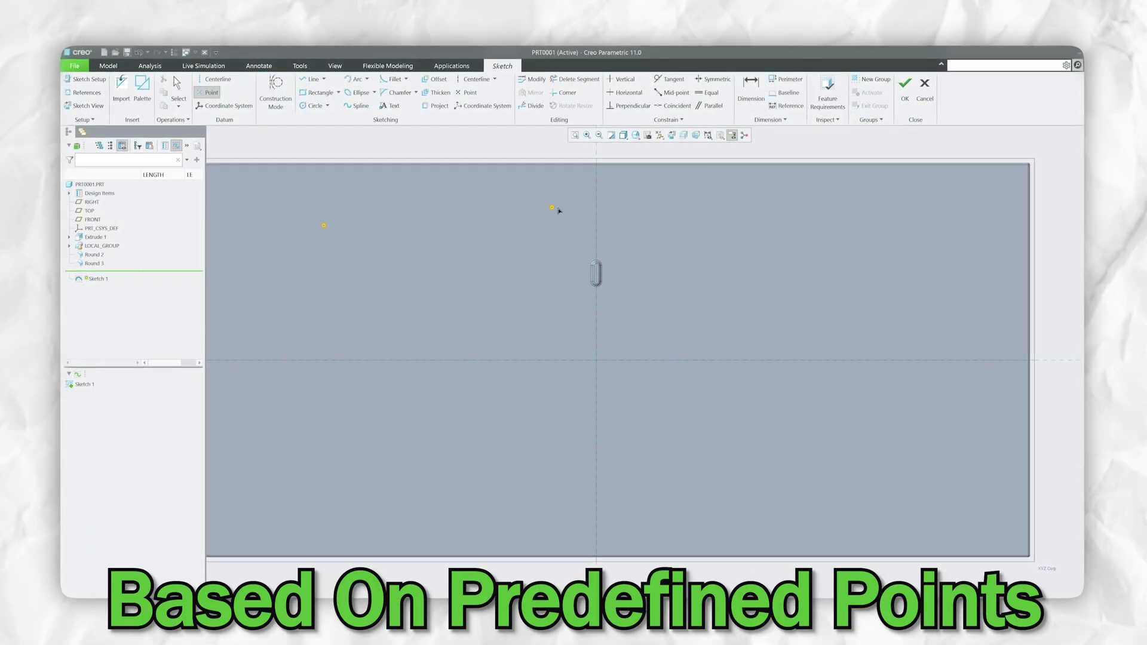
pyautogui.click(751, 202)
pyautogui.click(863, 433)
pyautogui.click(678, 497)
pyautogui.click(311, 454)
pyautogui.click(453, 398)
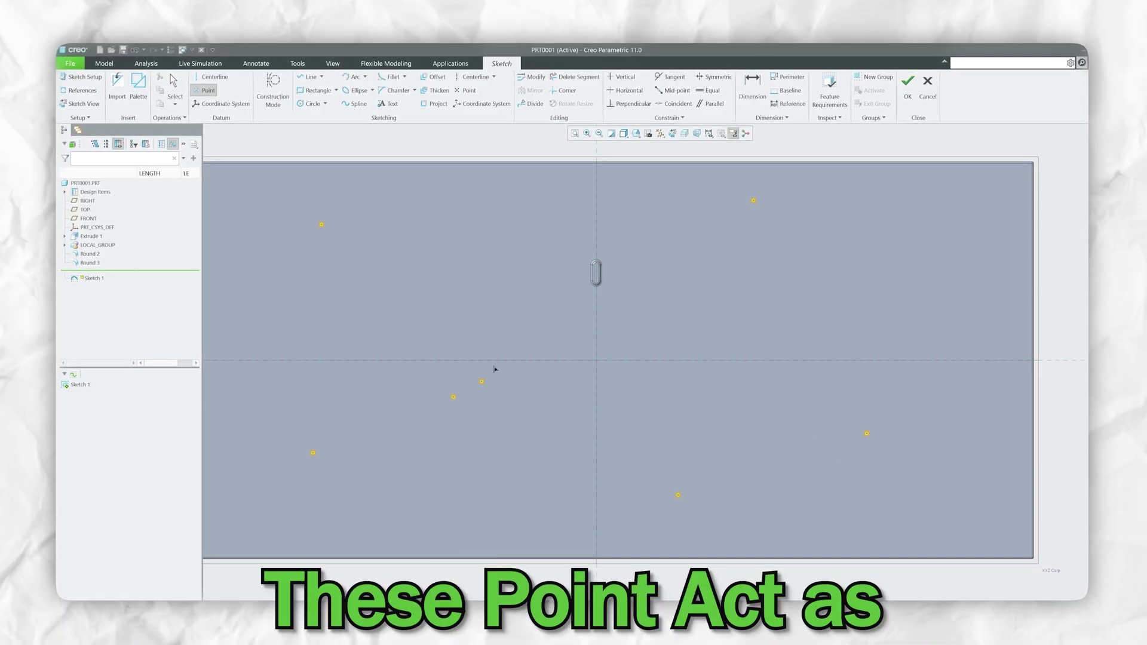
pyautogui.middleClick(507, 259)
pyautogui.scroll(-3, 467, 368)
pyautogui.moveTo(467, 368); pyautogui.dragTo(478, 347, button='middle')
pyautogui.scroll(5, 484, 328)
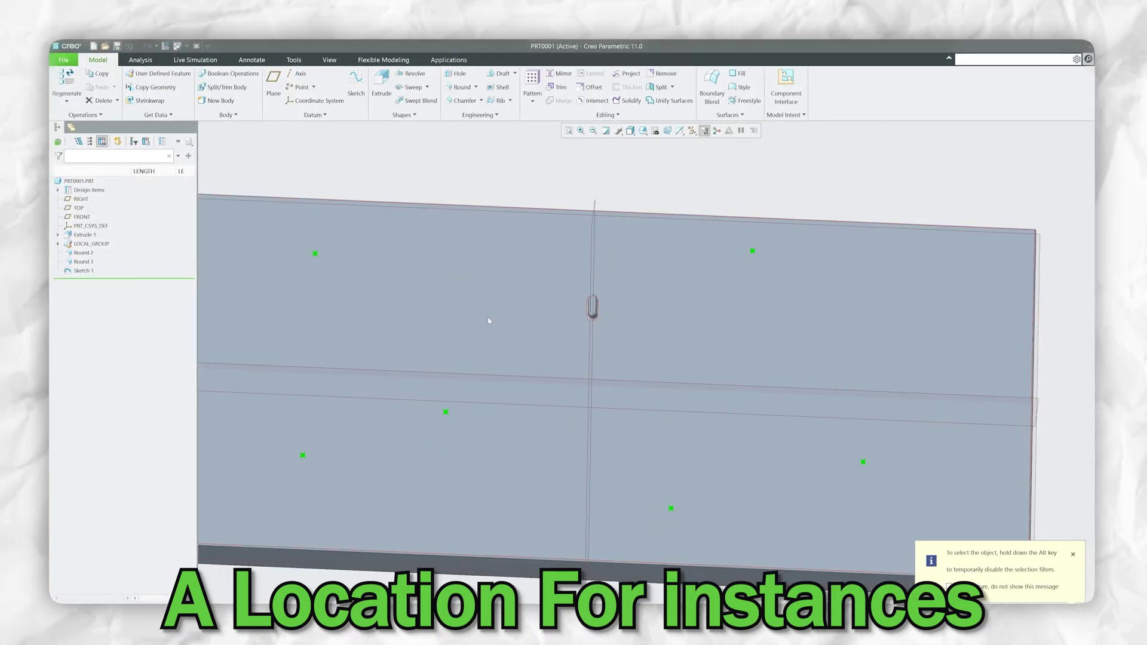
pyautogui.scroll(-3, 488, 321)
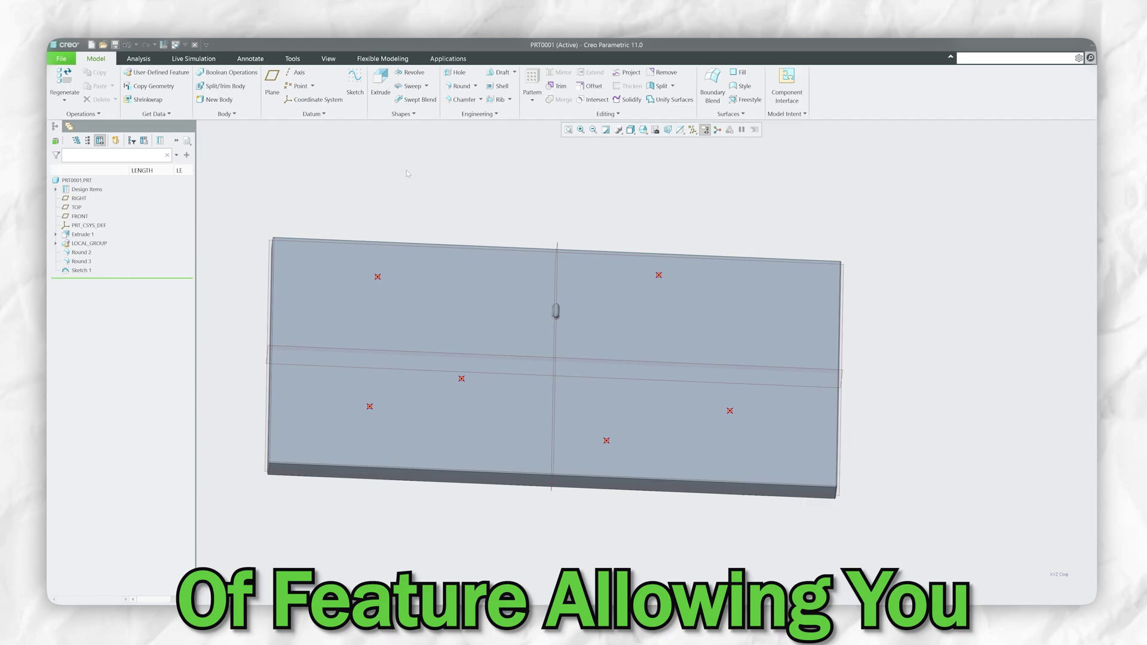
pyautogui.moveTo(423, 173); pyautogui.dragTo(342, 171, button='middle')
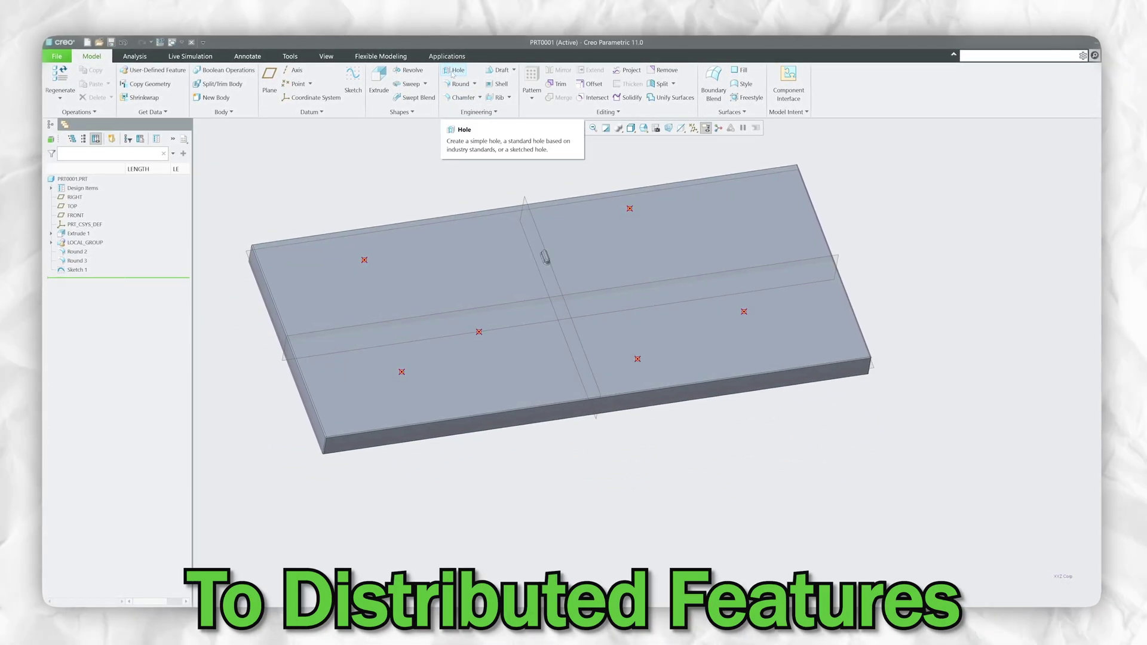
# Start a hole feature placed on one of the sketched datum points
pyautogui.click(458, 71)
pyautogui.scroll(5, 375, 257)
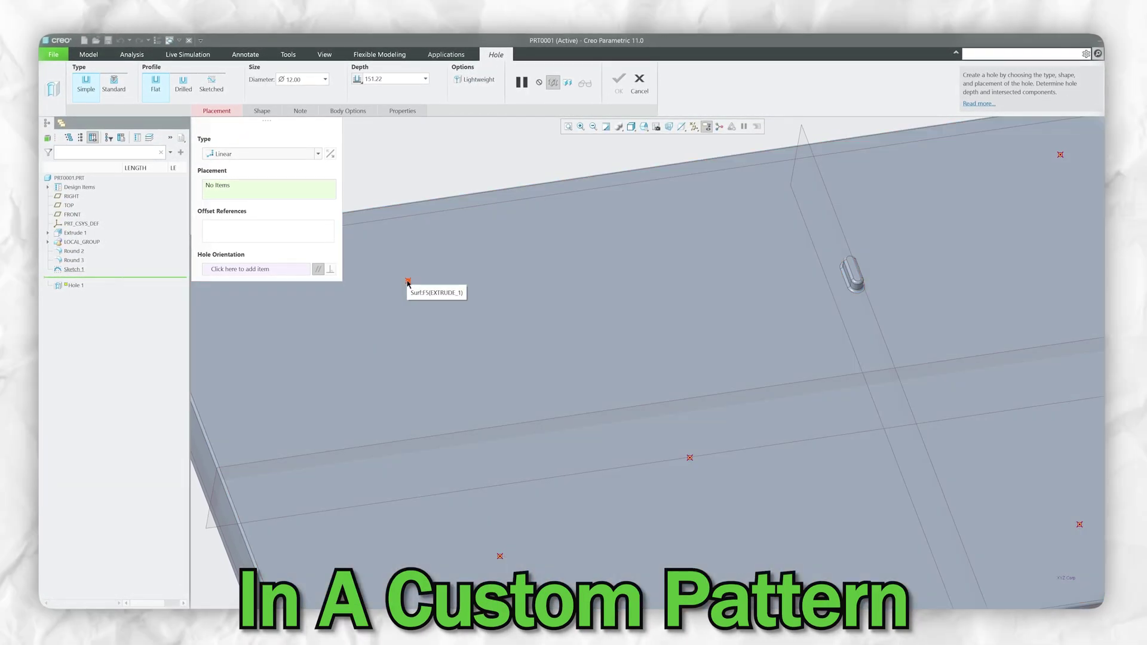
pyautogui.click(408, 280)
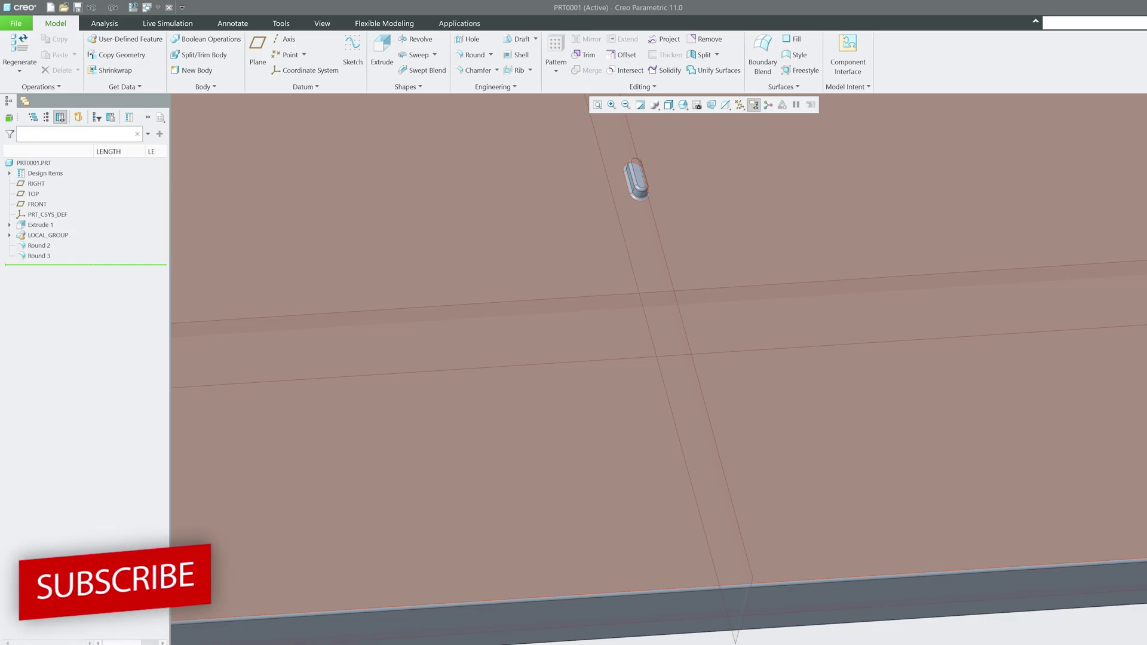
# Create a new sketch on the plate's top face, keeping RIGHT as the reference
pyautogui.scroll(-5, 662, 278)
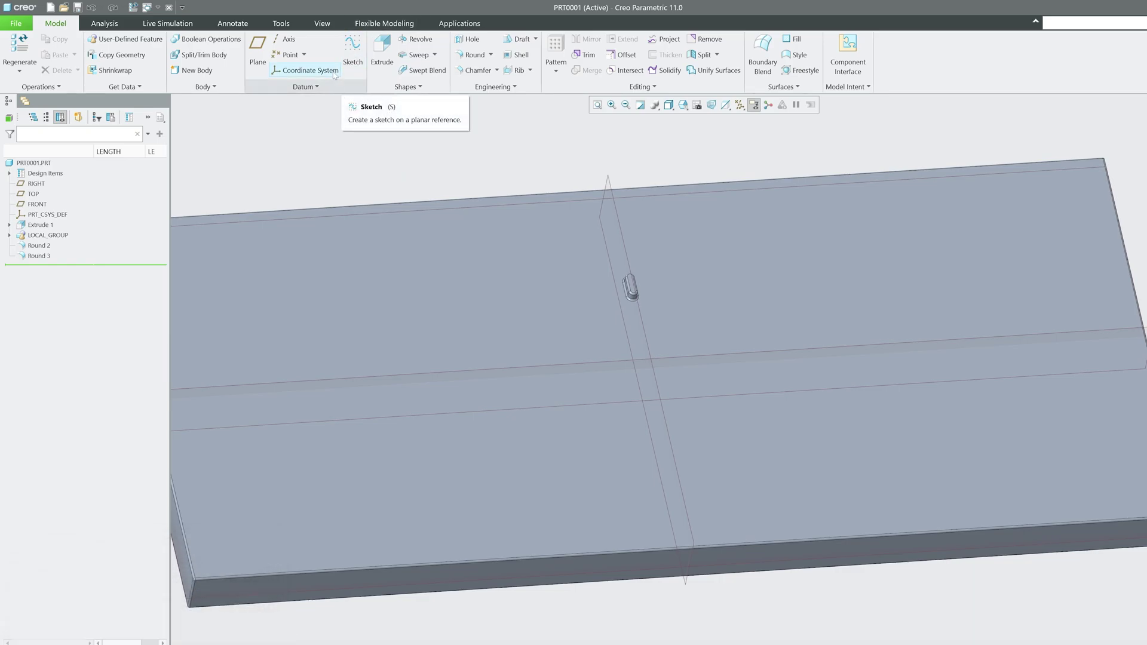
pyautogui.click(351, 61)
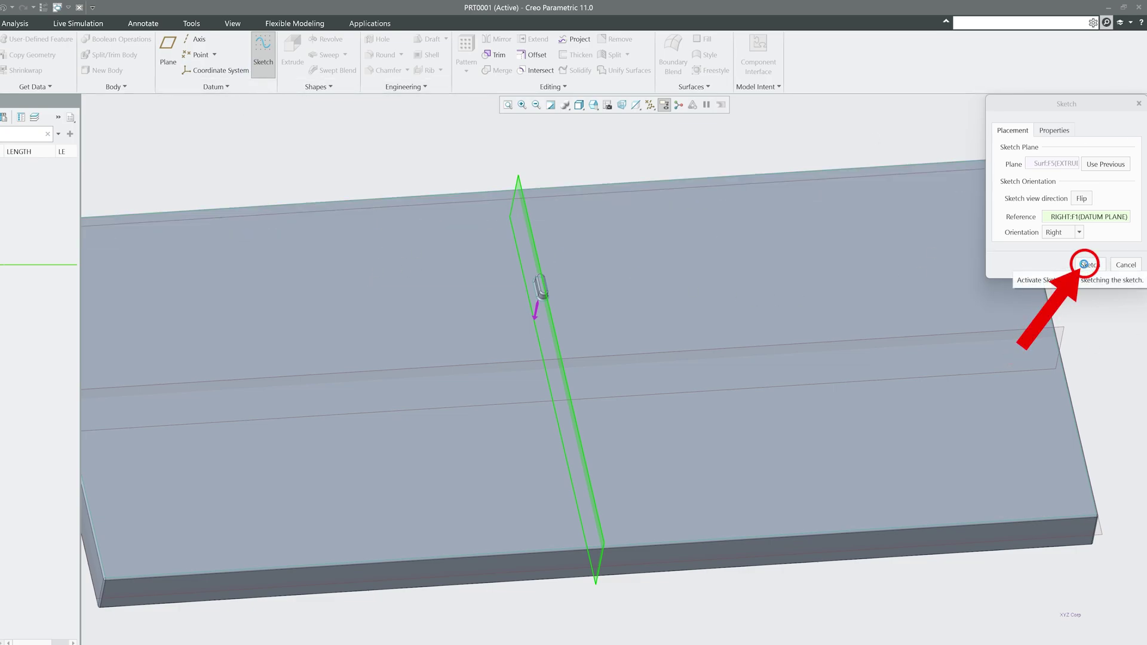
pyautogui.click(1088, 264)
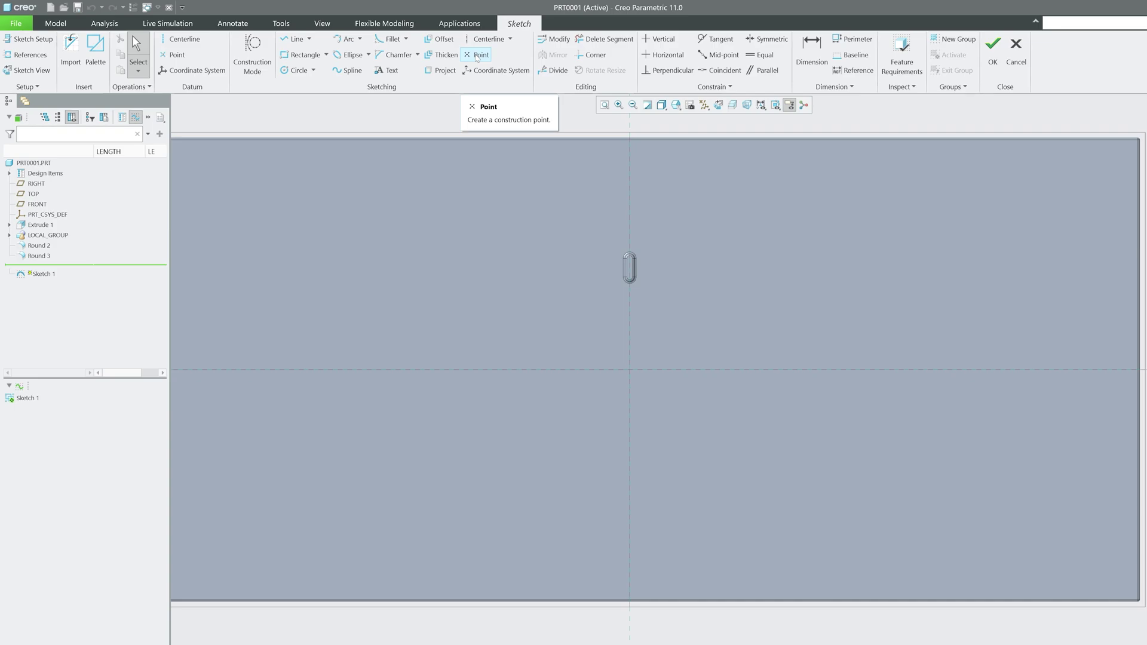
# Place datum points at the upper left, upper right, lower right, bottom centre and lower left
pyautogui.click(170, 55)
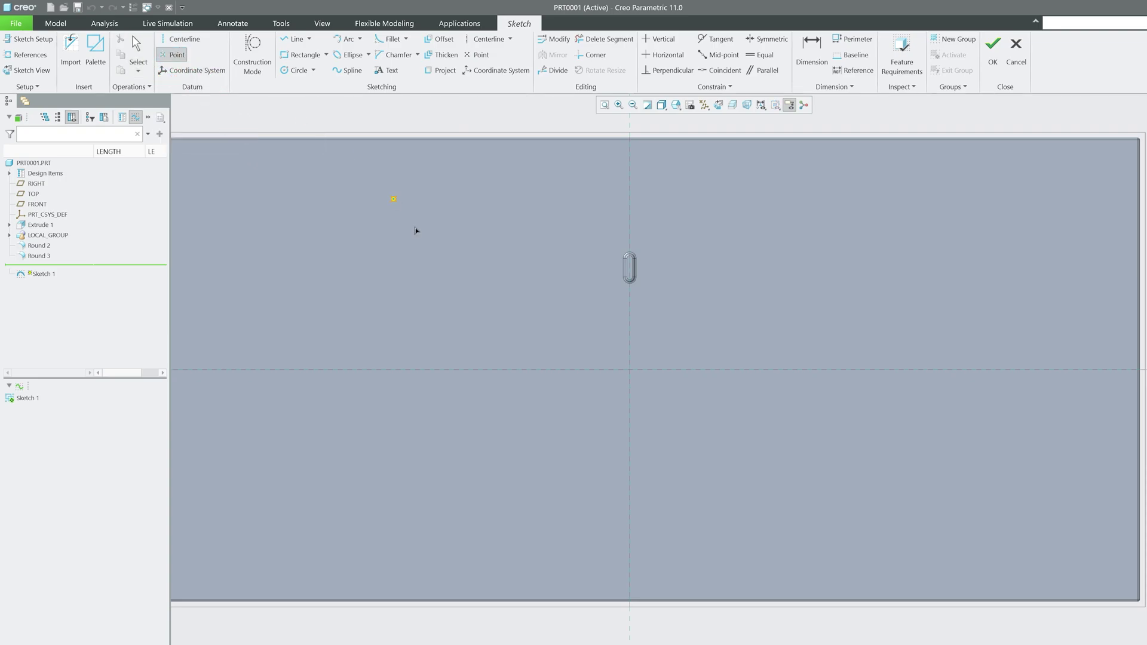
pyautogui.click(309, 212)
pyautogui.click(813, 184)
pyautogui.click(945, 455)
pyautogui.click(725, 527)
pyautogui.click(298, 478)
pyautogui.middleClick(587, 271)
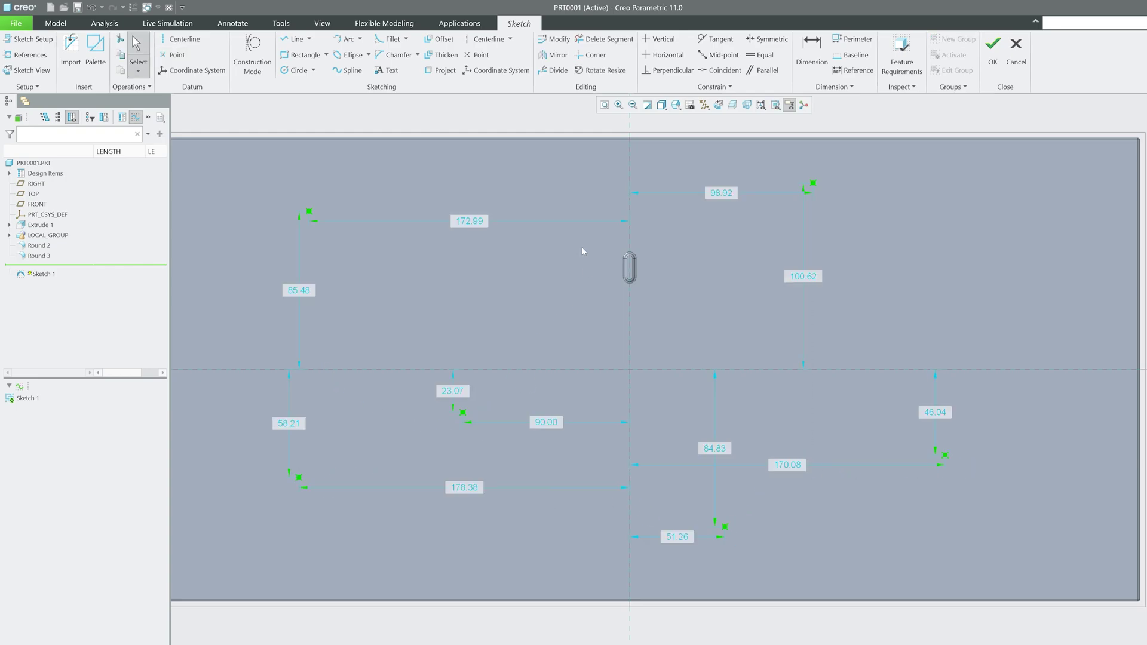
pyautogui.scroll(3, 568, 307)
pyautogui.moveTo(568, 307); pyautogui.dragTo(502, 319, button='middle')
pyautogui.hotkey('ctrl', 'shift', 'v')
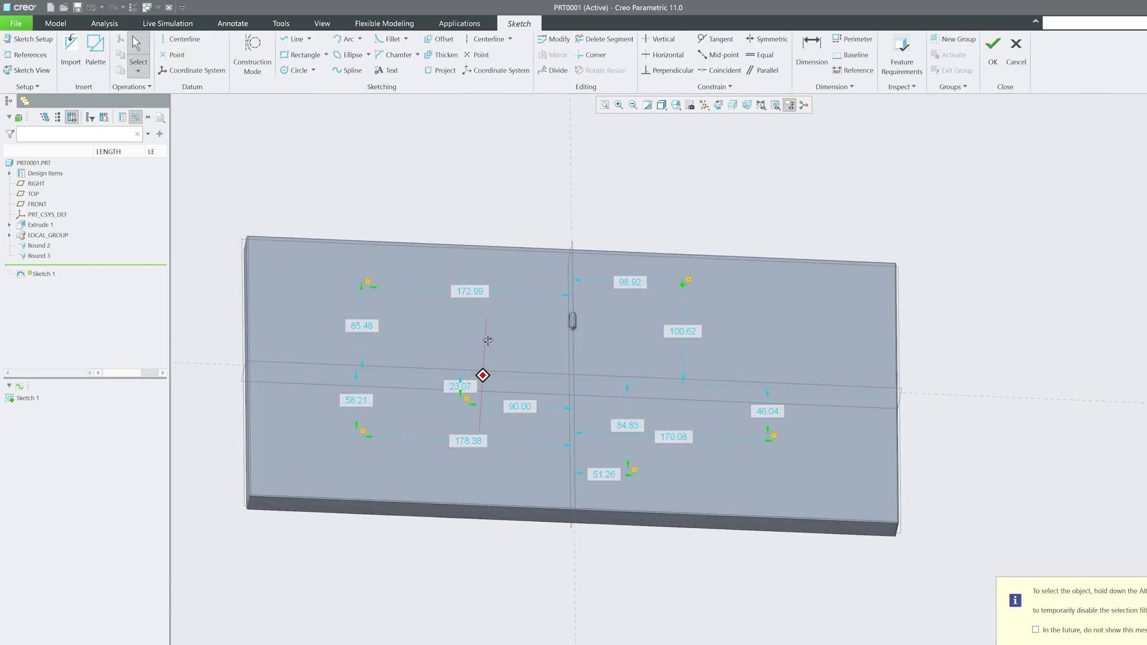
# Finish Sketch 1 and view the plate from an oblique angle
pyautogui.click(992, 45)
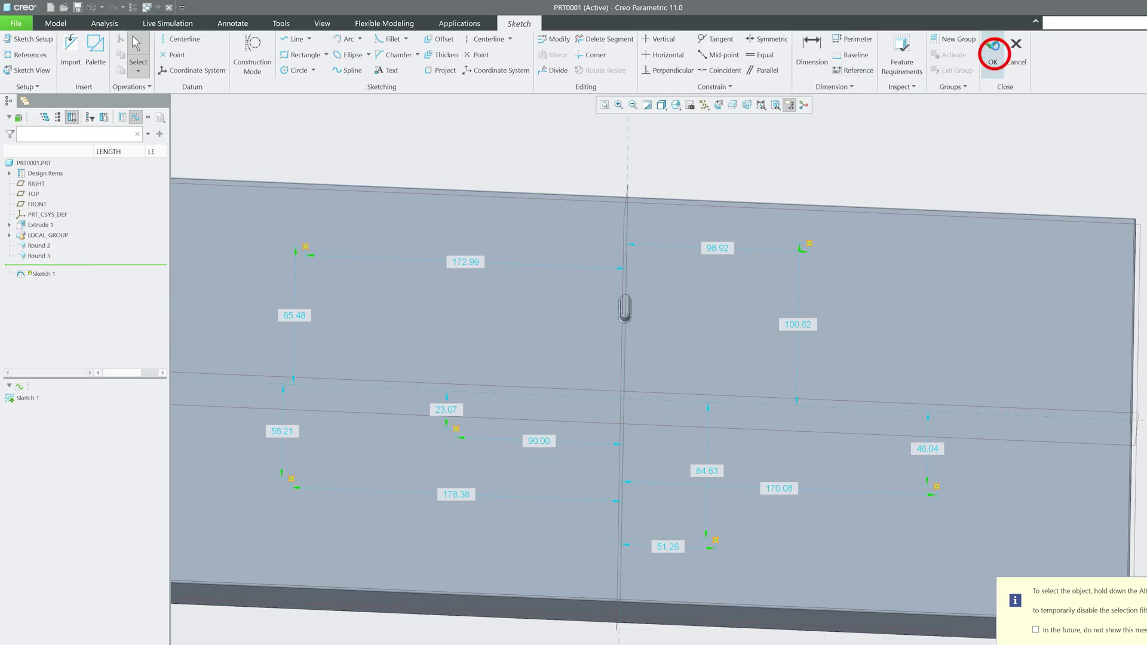
pyautogui.scroll(-2, 511, 323)
pyautogui.click(433, 160)
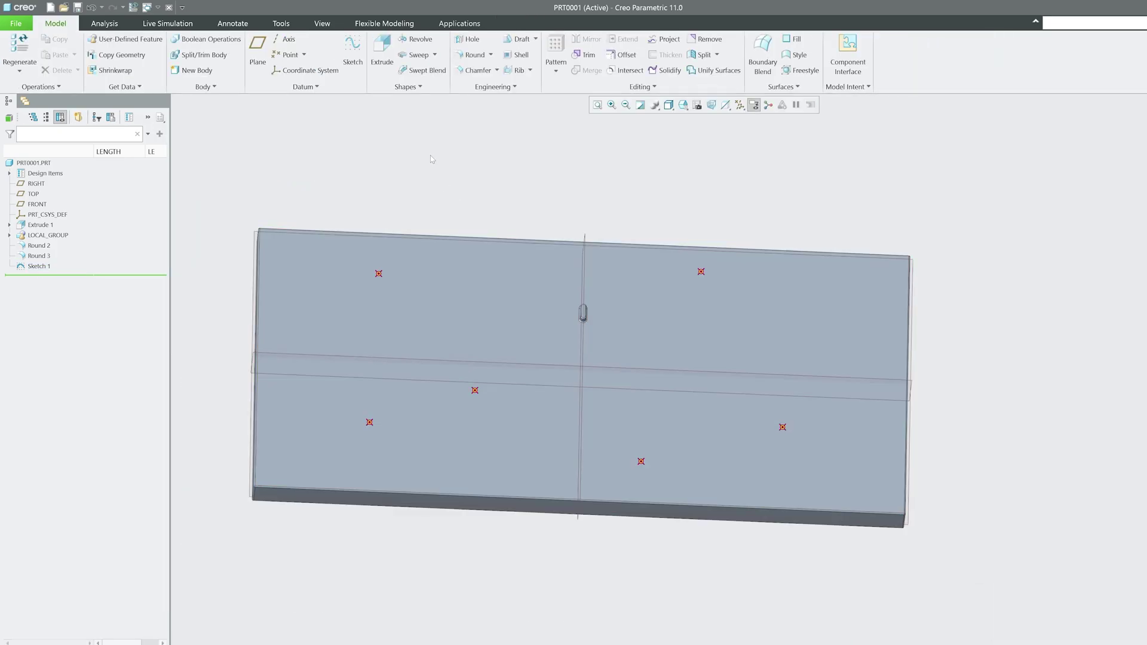
pyautogui.moveTo(256, 293); pyautogui.dragTo(339, 147, button='middle')
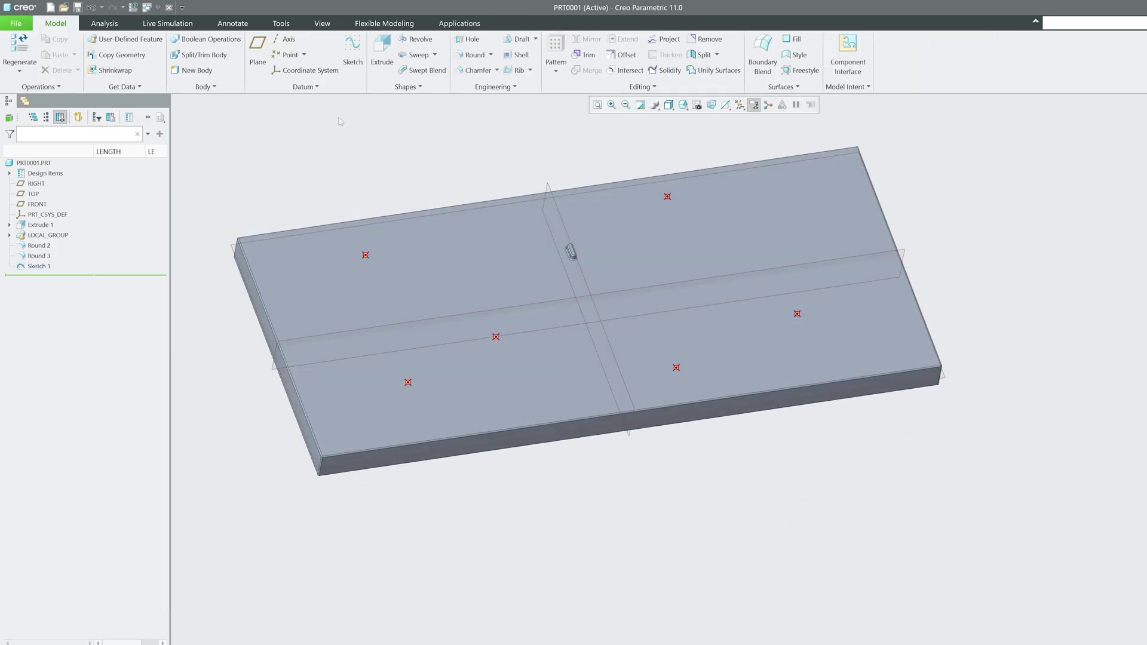
# Cut a Through All hole of diameter 15.00 at datum point PNT0
pyautogui.click(468, 40)
pyautogui.scroll(-3, 528, 333)
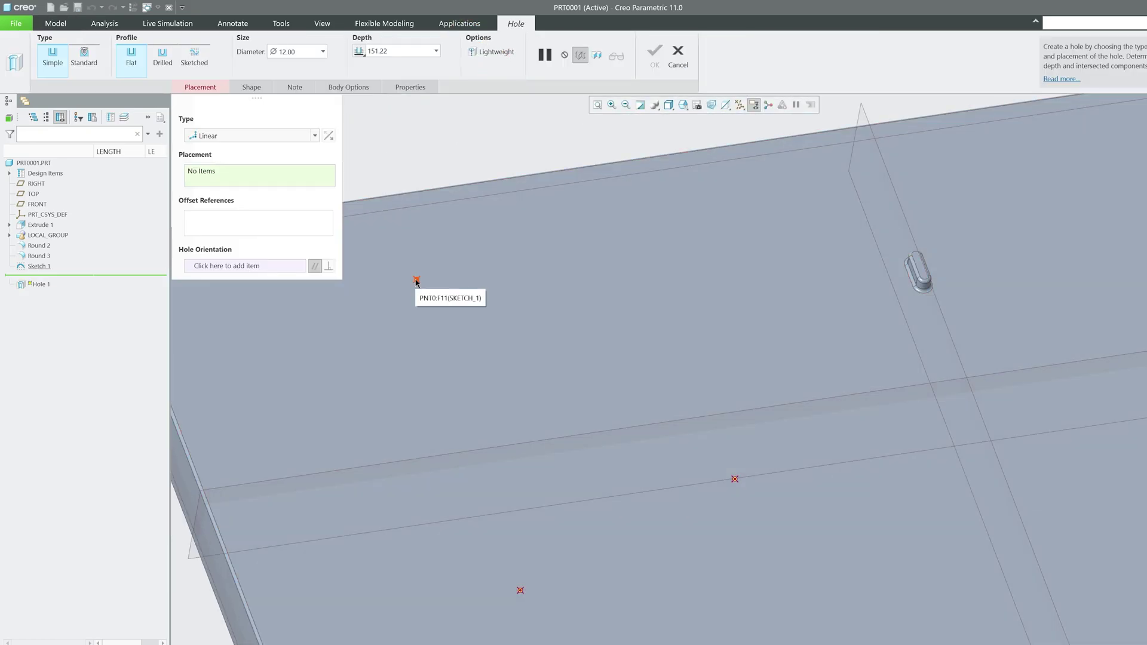
pyautogui.click(416, 279)
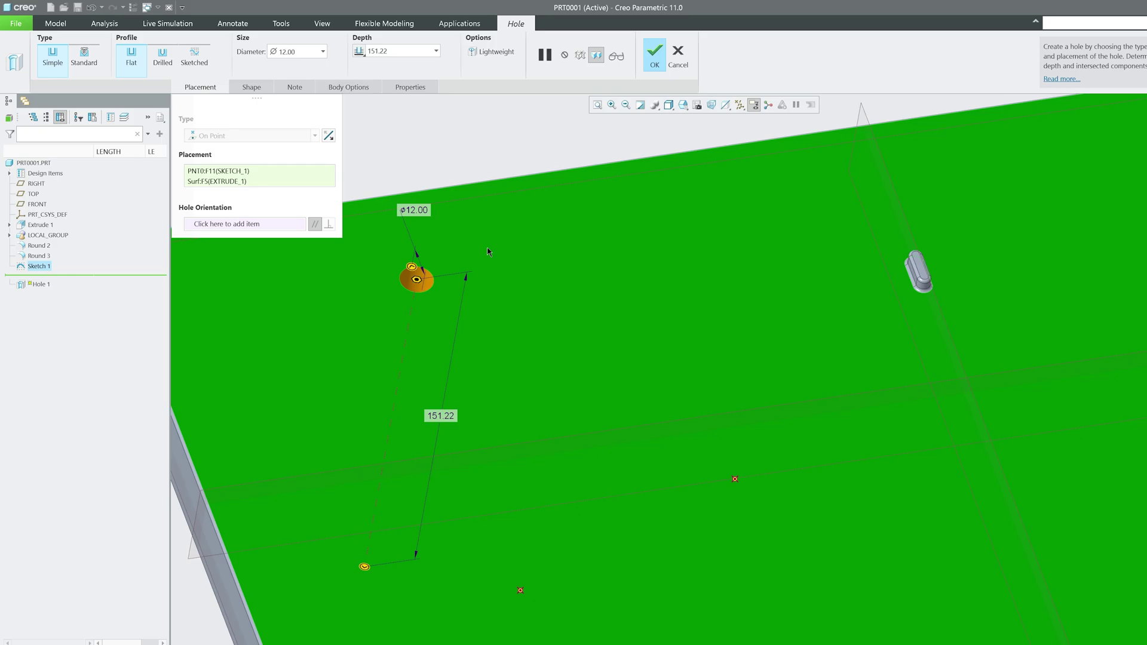
pyautogui.scroll(2, 492, 235)
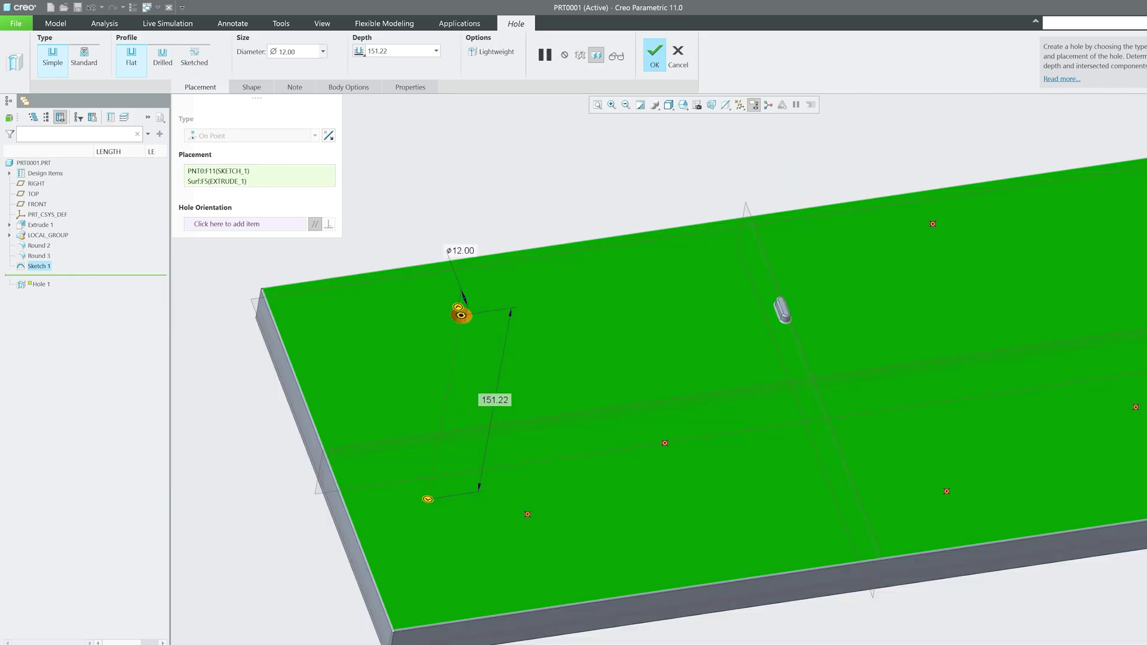
pyautogui.doubleClick(287, 52)
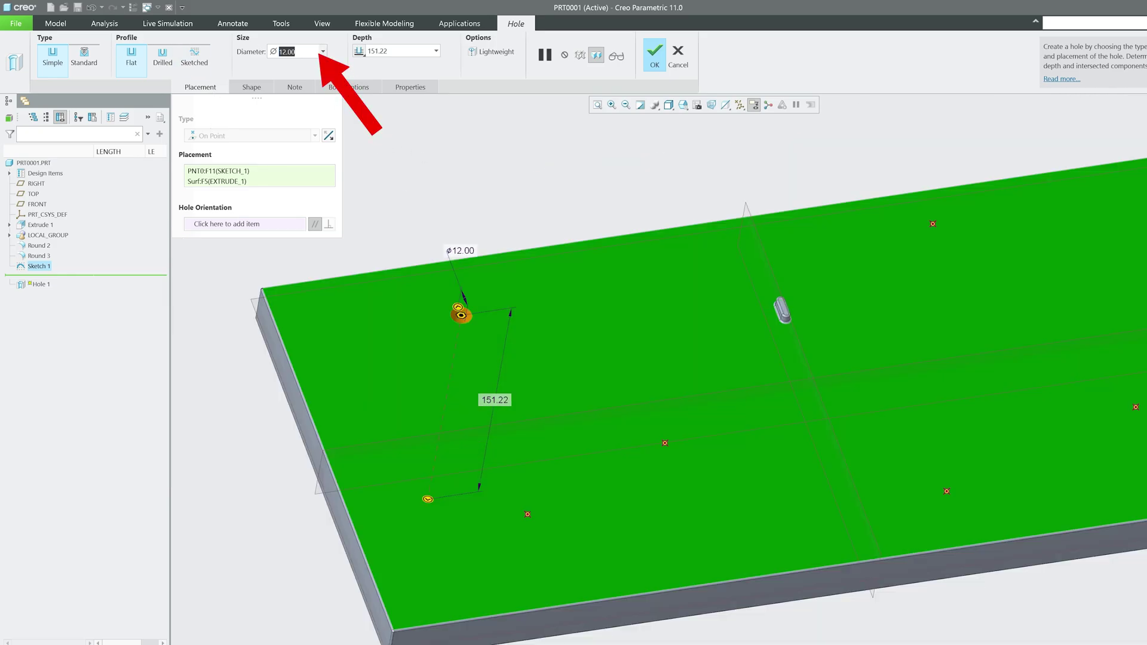
pyautogui.write('15')
pyautogui.press('Return')
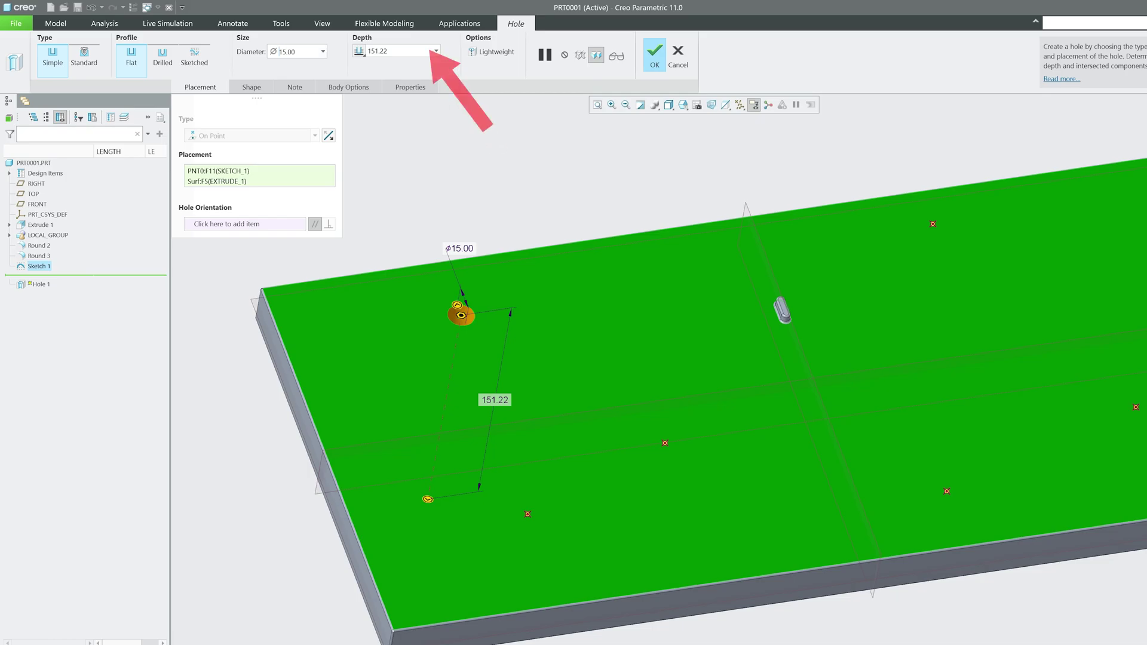
pyautogui.click(358, 51)
pyautogui.click(387, 97)
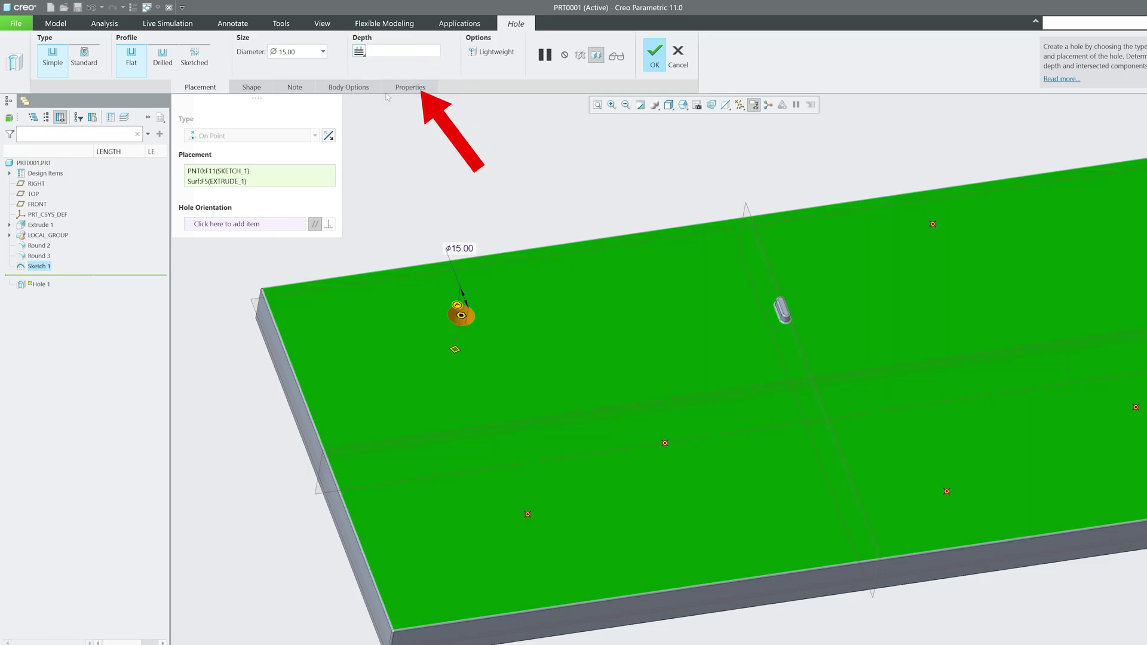
pyautogui.click(655, 54)
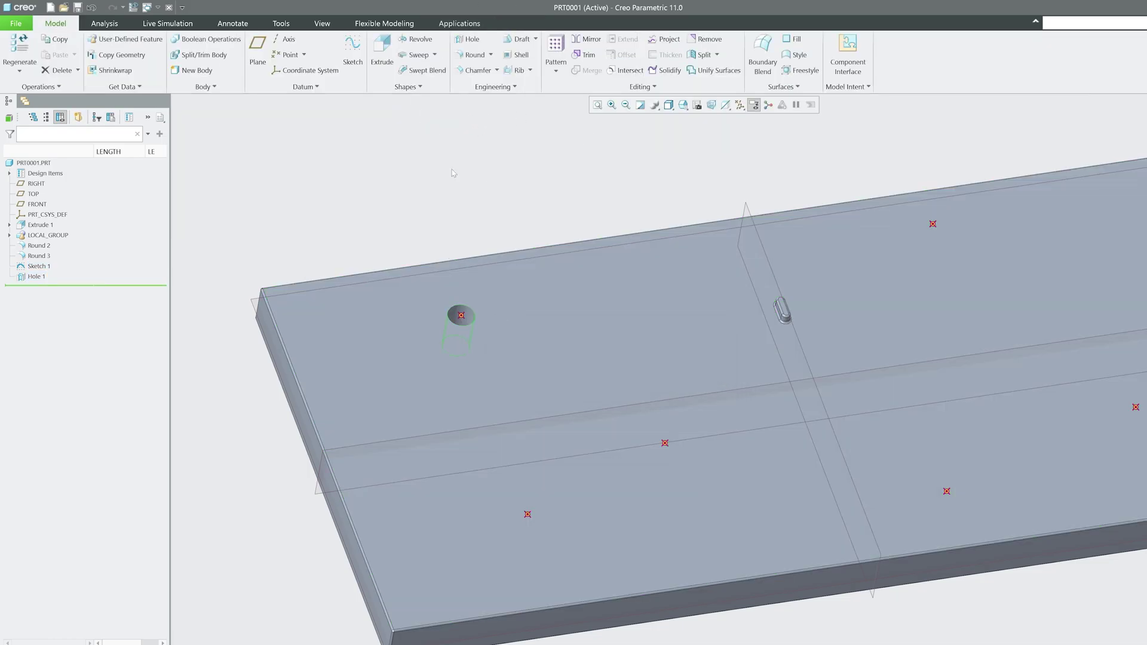
# Pattern Hole 1 as a Point-type pattern on Sketch 1's points, excluding one member
pyautogui.hotkey('ctrl', 'd')
pyautogui.moveTo(351, 347); pyautogui.dragTo(478, 359, button='middle')
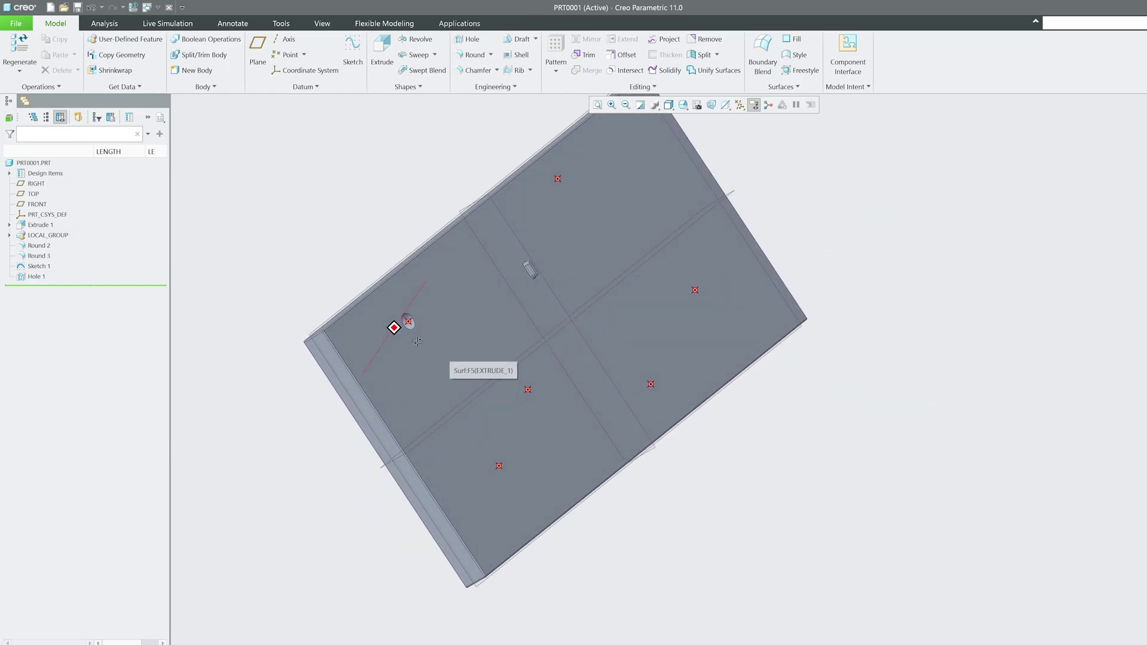
pyautogui.hotkey('ctrl', 'd')
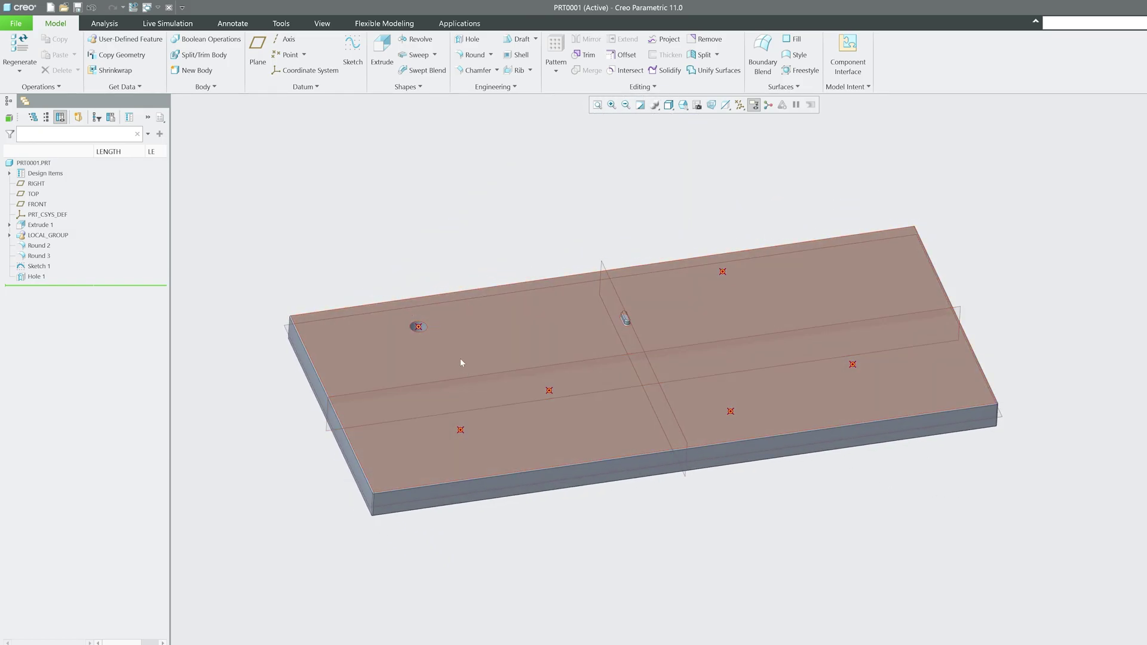
pyautogui.scroll(2, 460, 357)
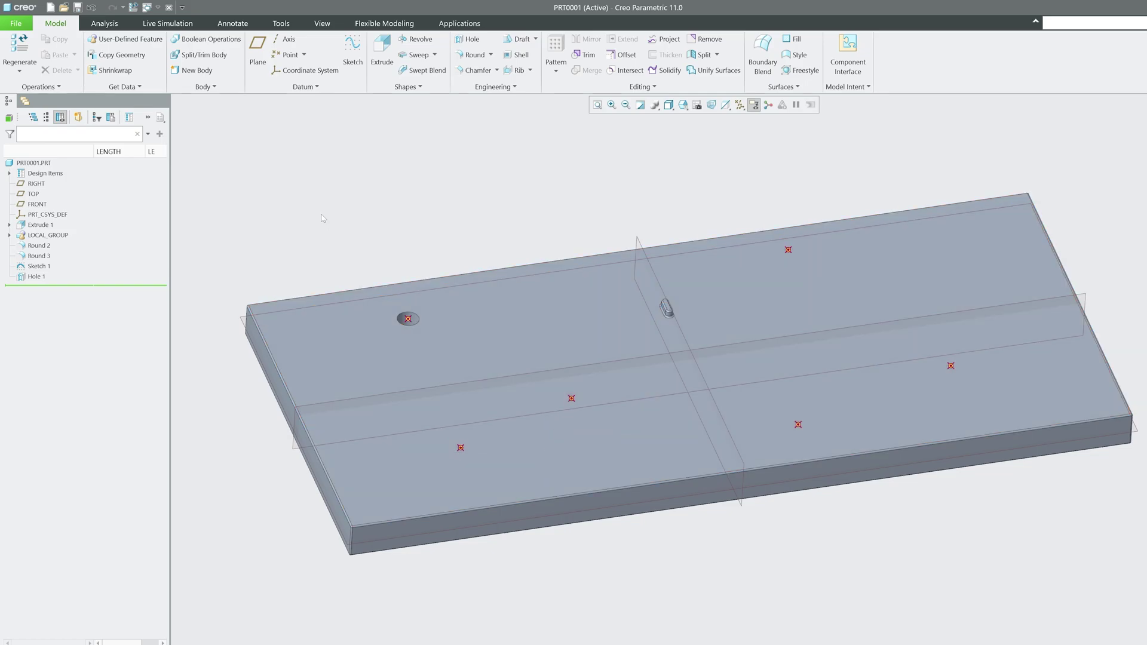
pyautogui.click(36, 278)
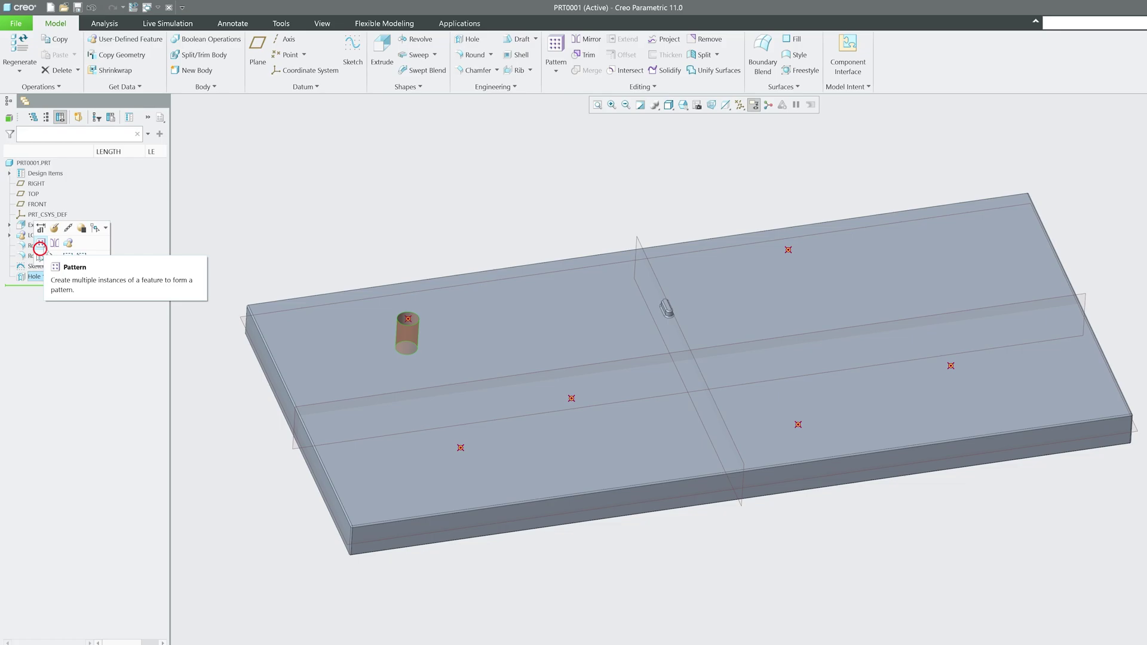
pyautogui.click(40, 245)
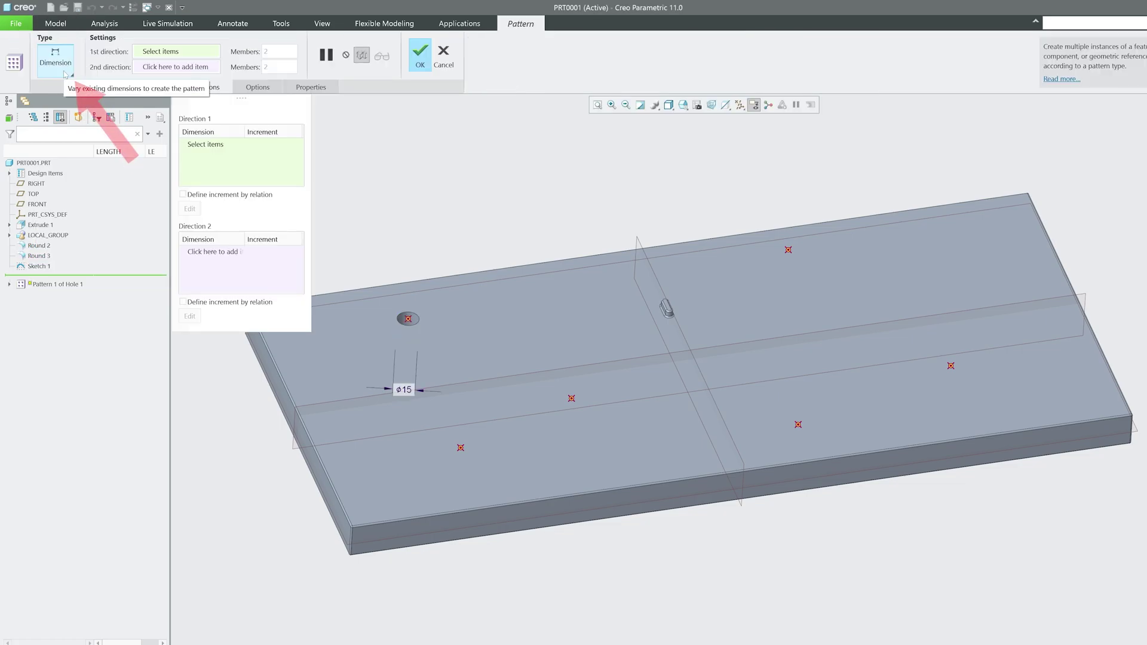
pyautogui.click(67, 73)
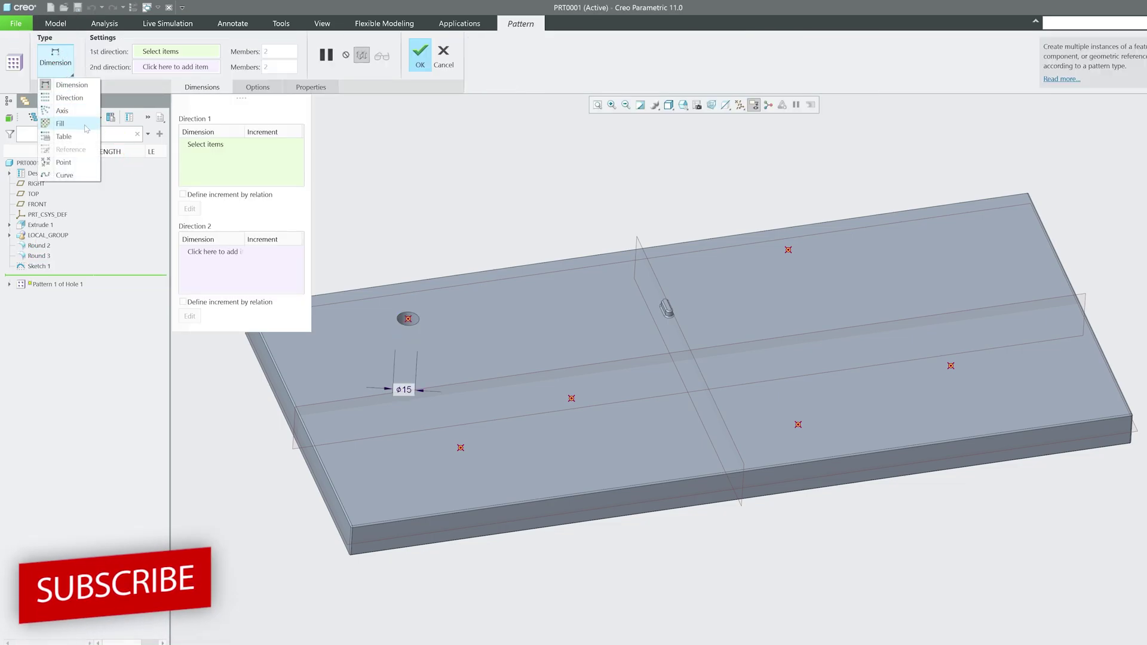
pyautogui.click(63, 162)
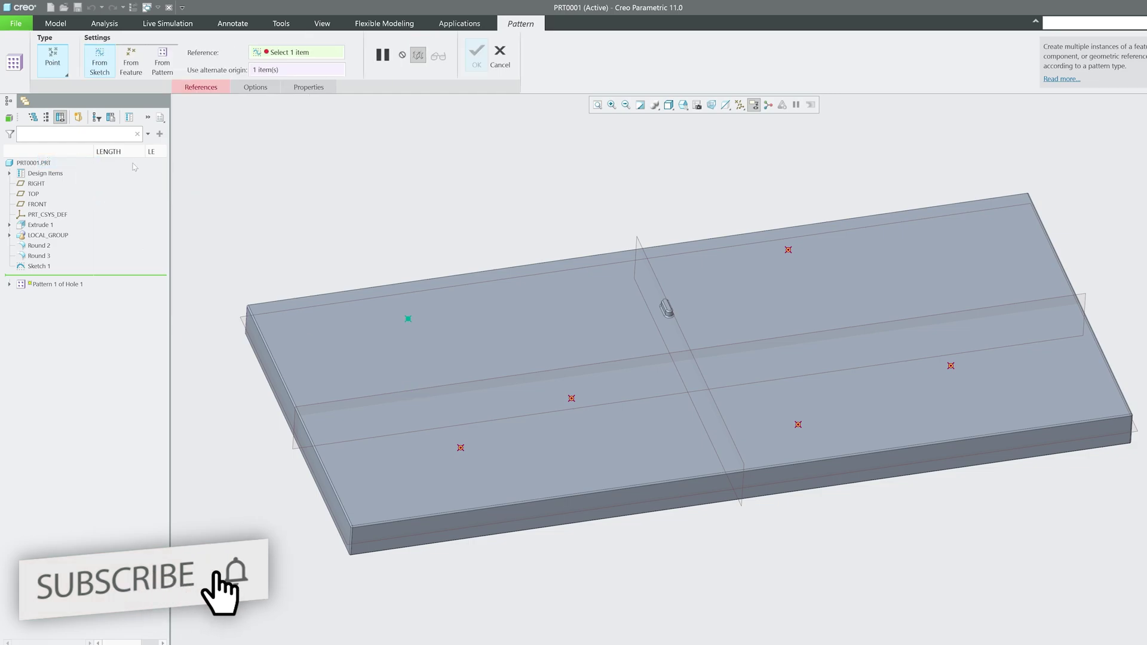
pyautogui.click(408, 320)
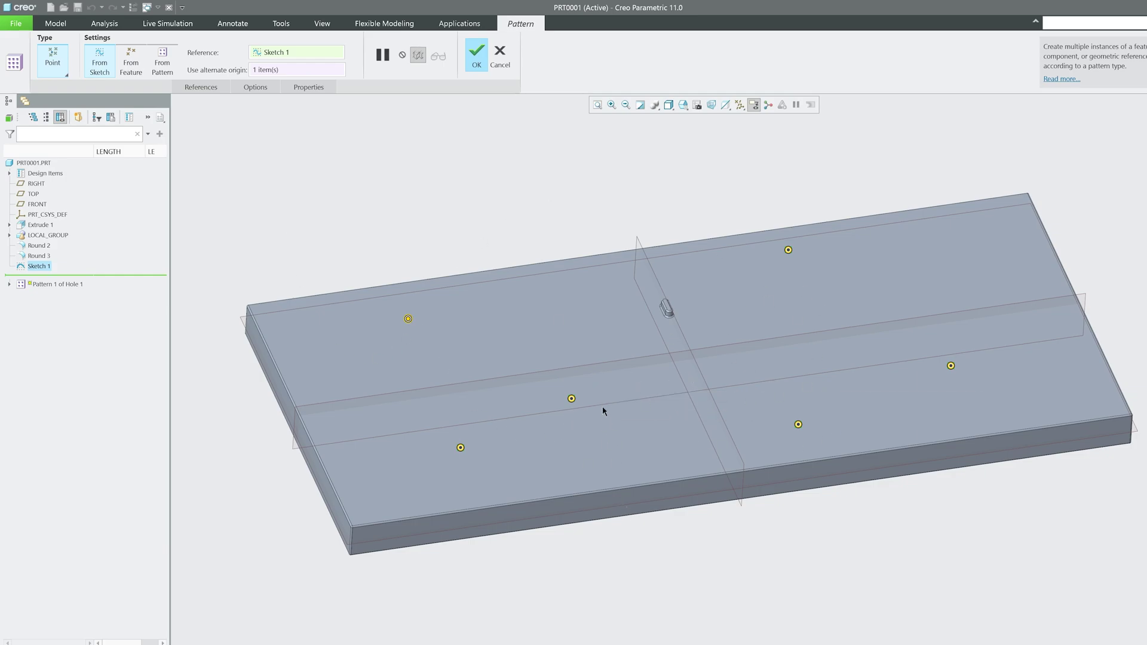
pyautogui.click(572, 399)
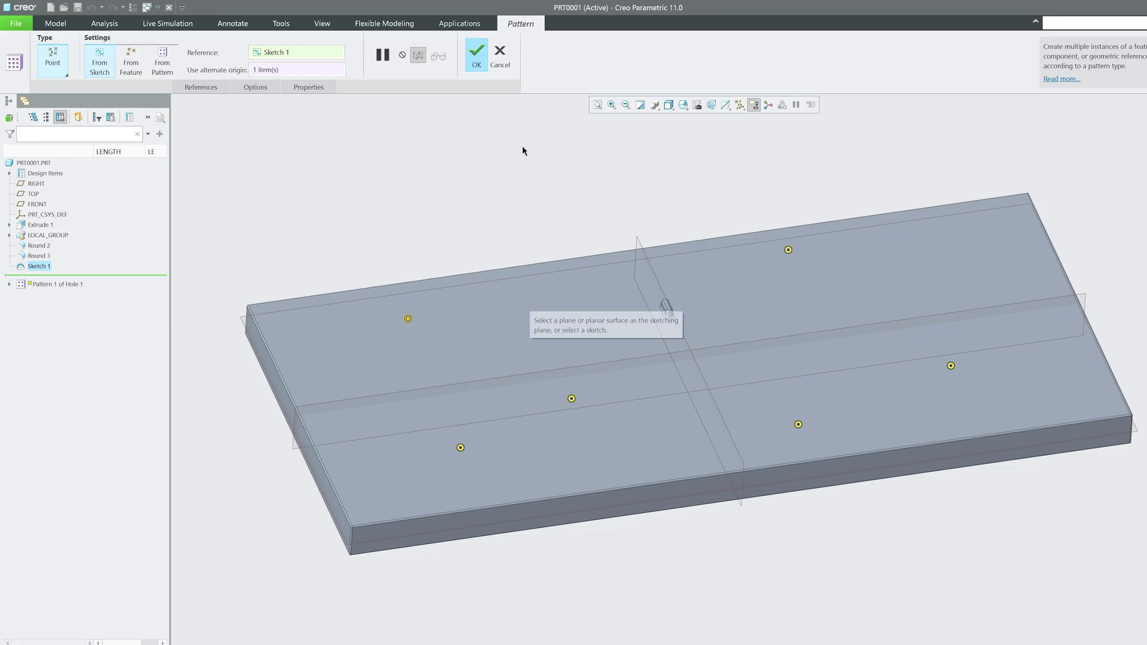
pyautogui.click(479, 63)
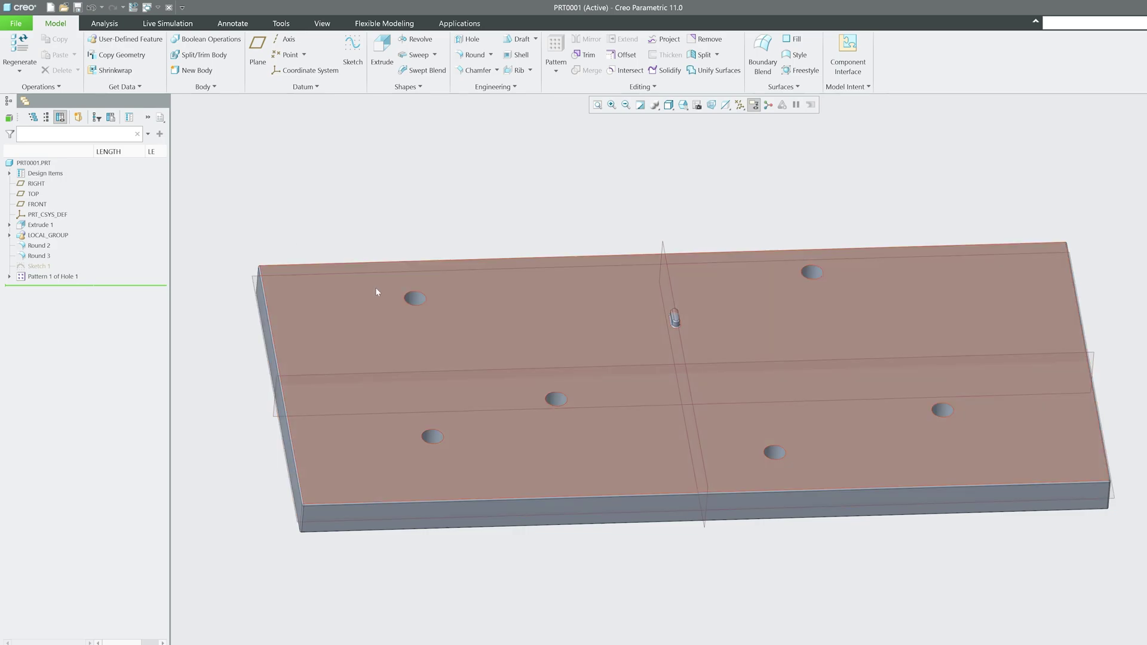
# Edit Sketch 1 so the central point's 23.07 offset becomes 25
pyautogui.moveTo(379, 289); pyautogui.dragTo(462, 210, button='middle')
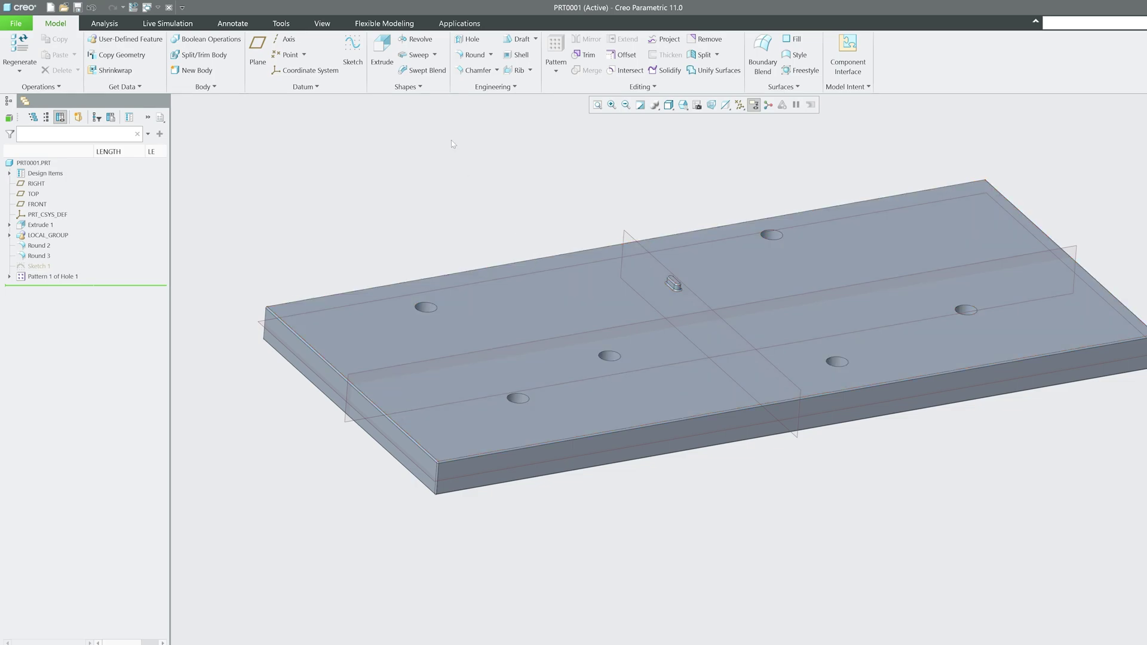
pyautogui.click(39, 266)
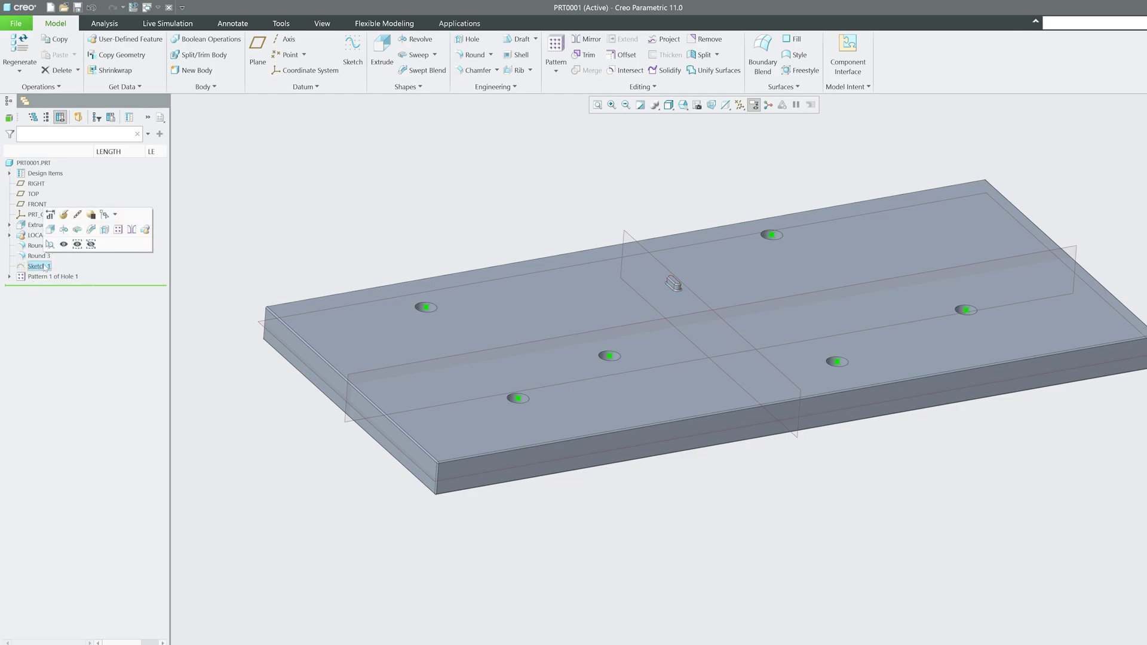
pyautogui.click(64, 215)
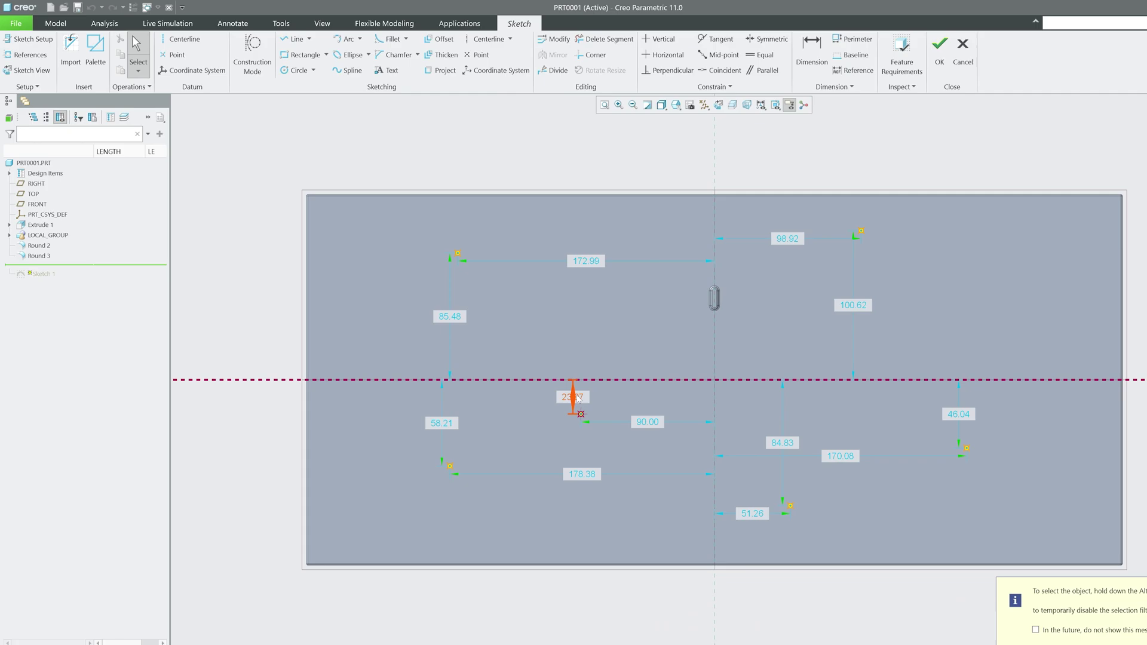
pyautogui.doubleClick(572, 397)
pyautogui.press('Return')
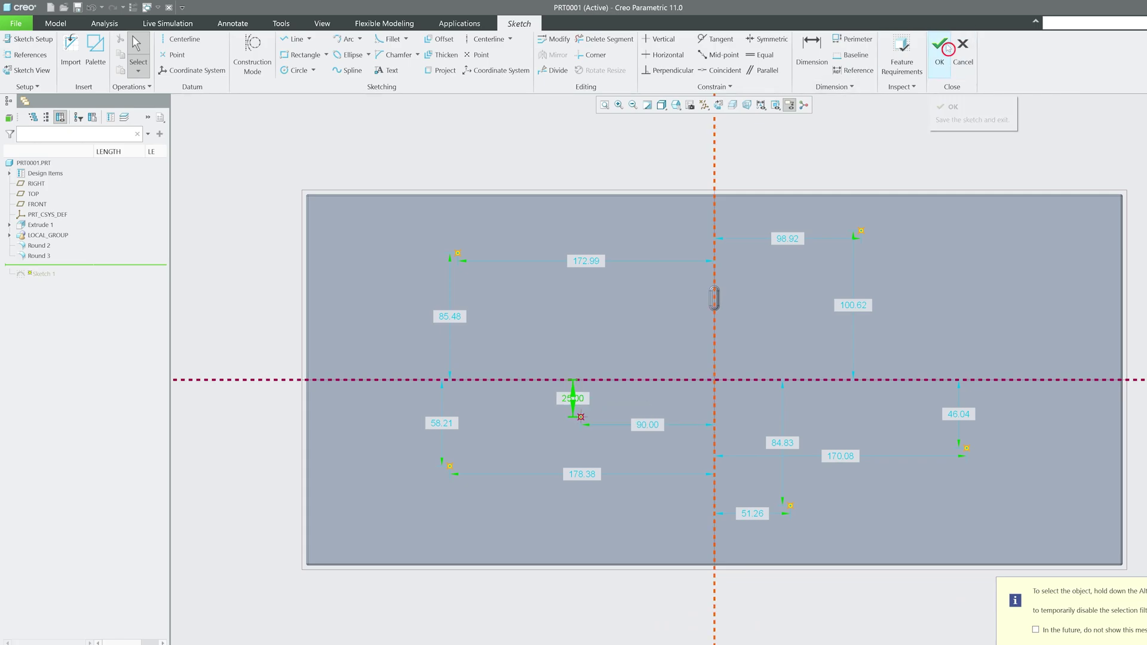
pyautogui.click(940, 47)
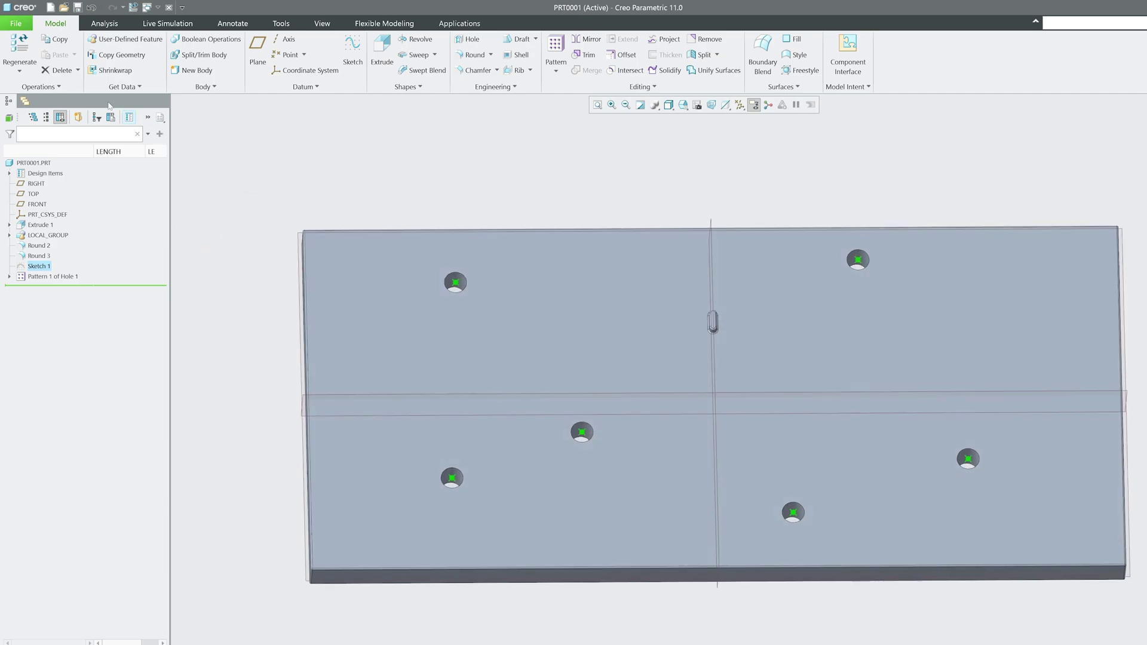
# Change Sketch 1's central hole offset from 25 to 30 and regenerate the part
pyautogui.scroll(5, 601, 434)
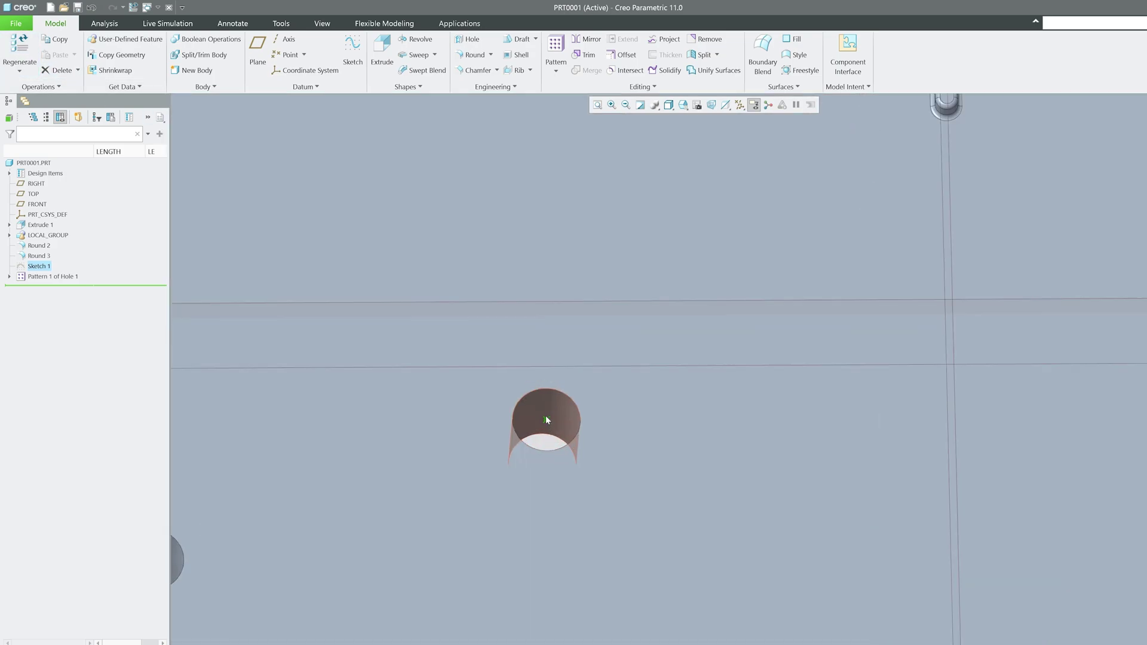
pyautogui.scroll(-5, 547, 408)
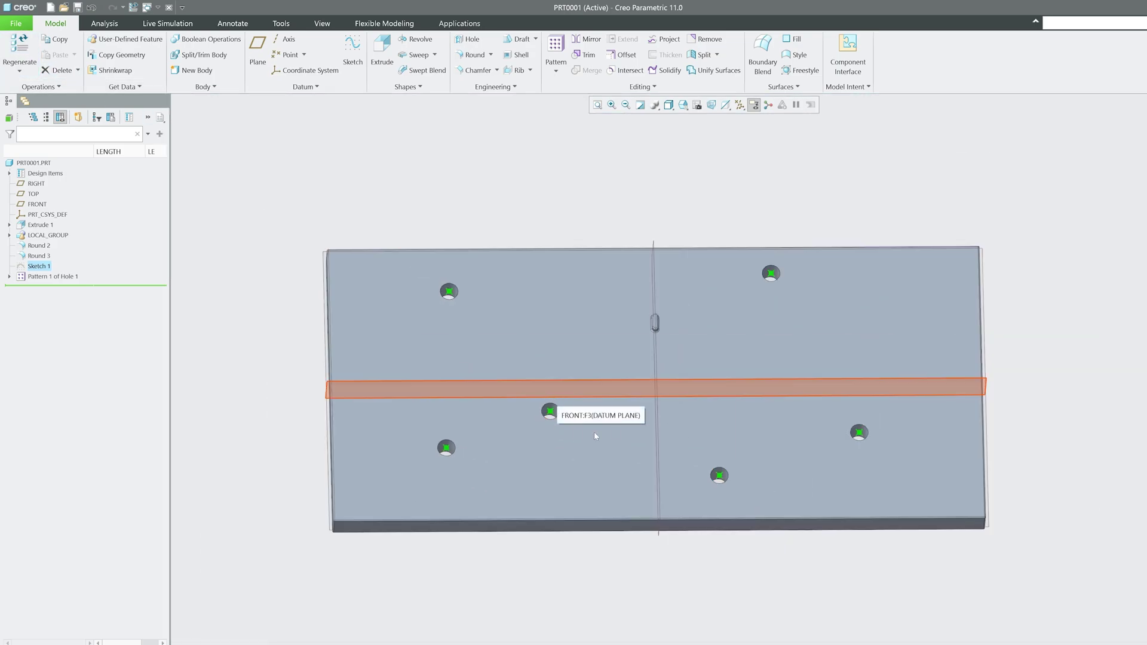
pyautogui.click(199, 304)
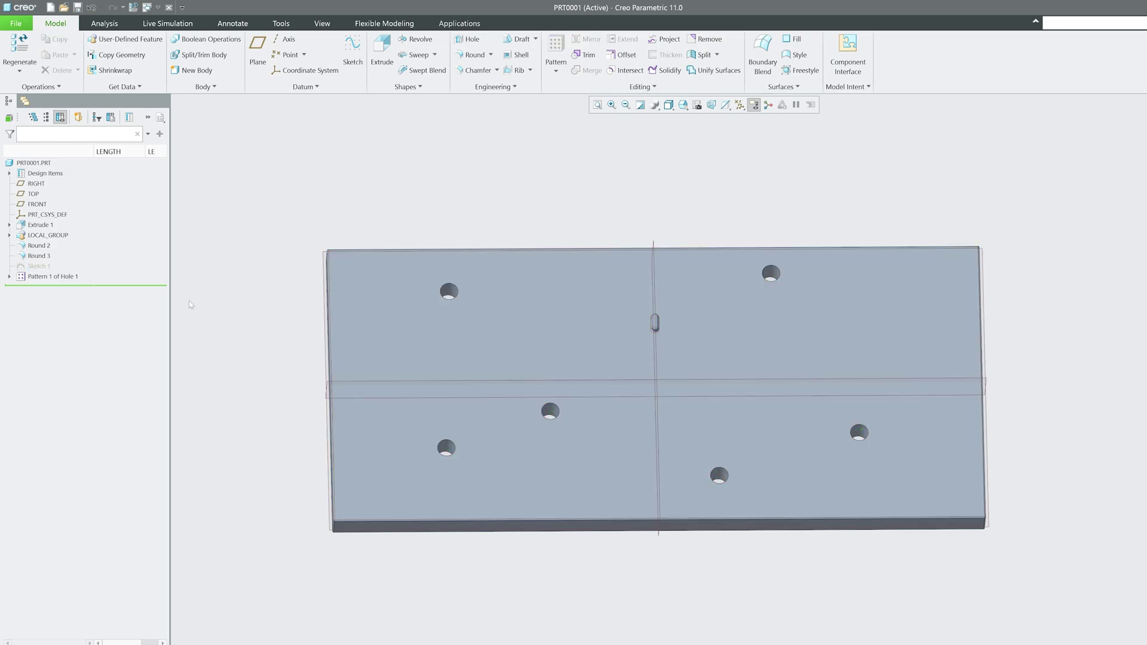
pyautogui.click(45, 267)
pyautogui.click(52, 218)
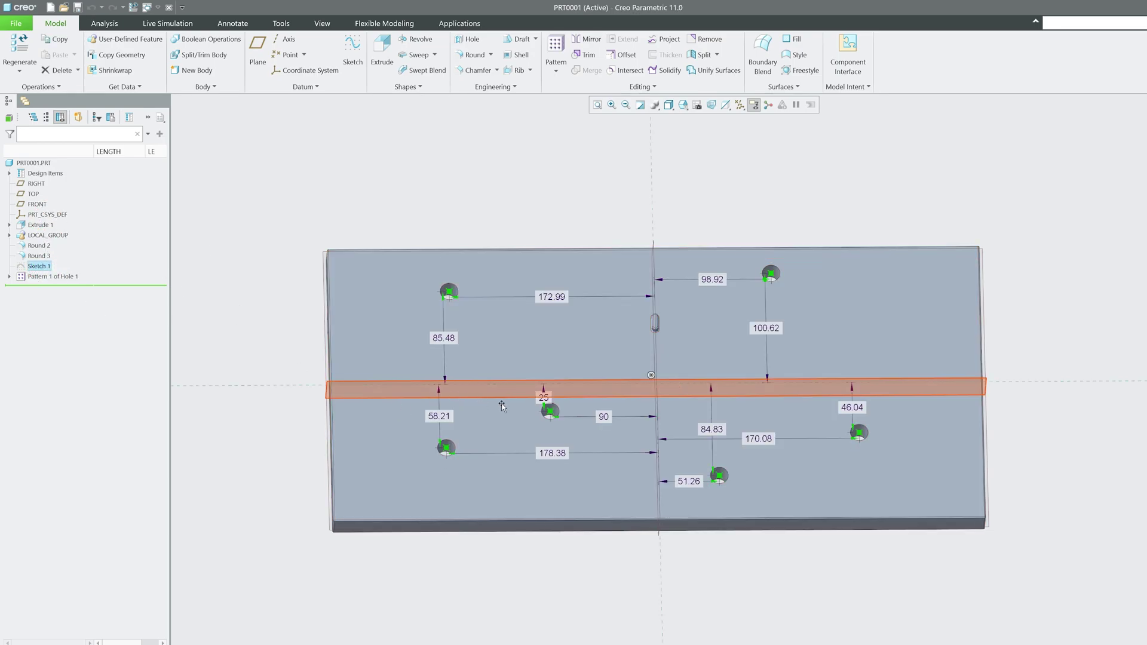
pyautogui.doubleClick(544, 397)
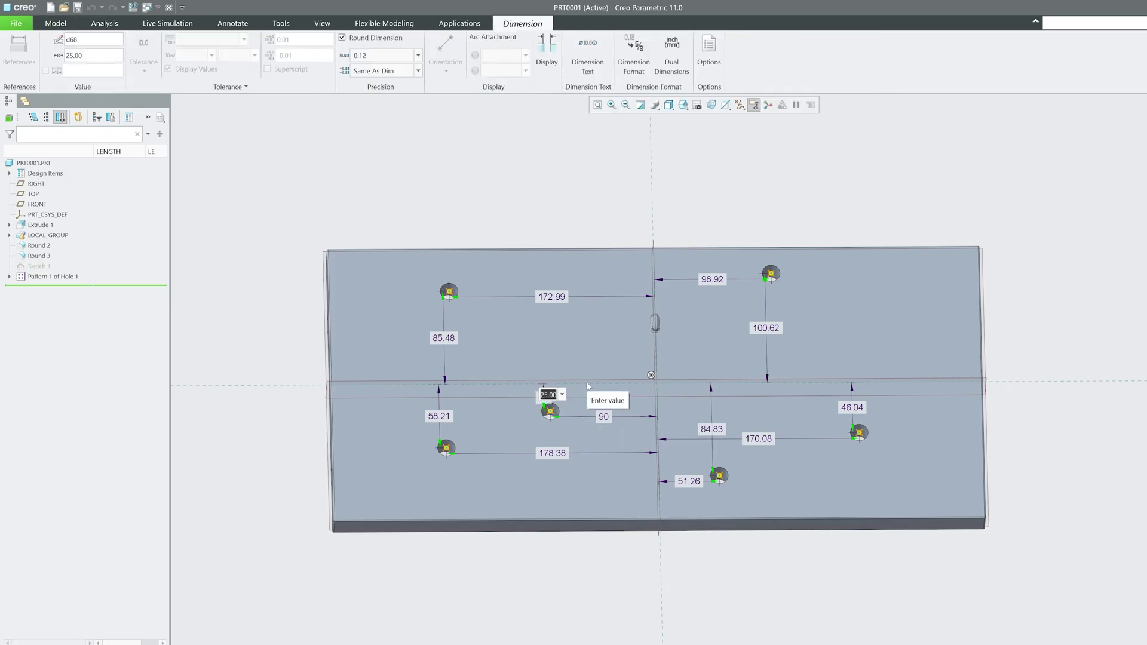
pyautogui.write('30')
pyautogui.press('Return')
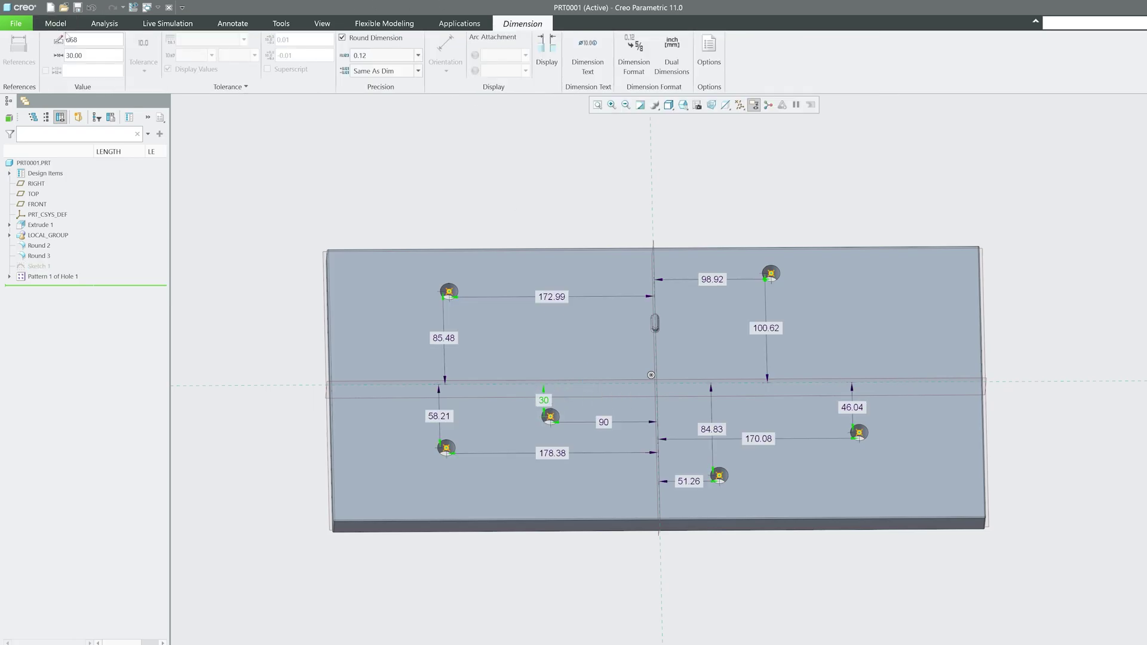
pyautogui.click(55, 23)
# Regenerate, display one patterned hole's dimension, and refit the whole plate in view
pyautogui.click(21, 53)
pyautogui.click(577, 489)
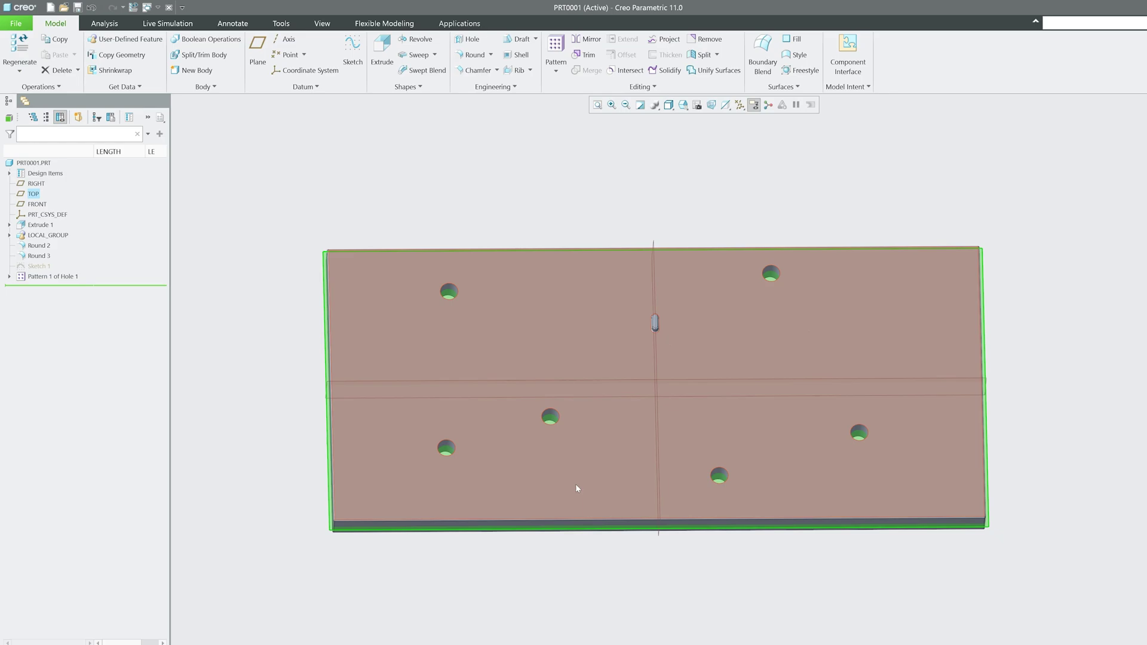
pyautogui.scroll(6, 565, 414)
pyautogui.click(501, 410)
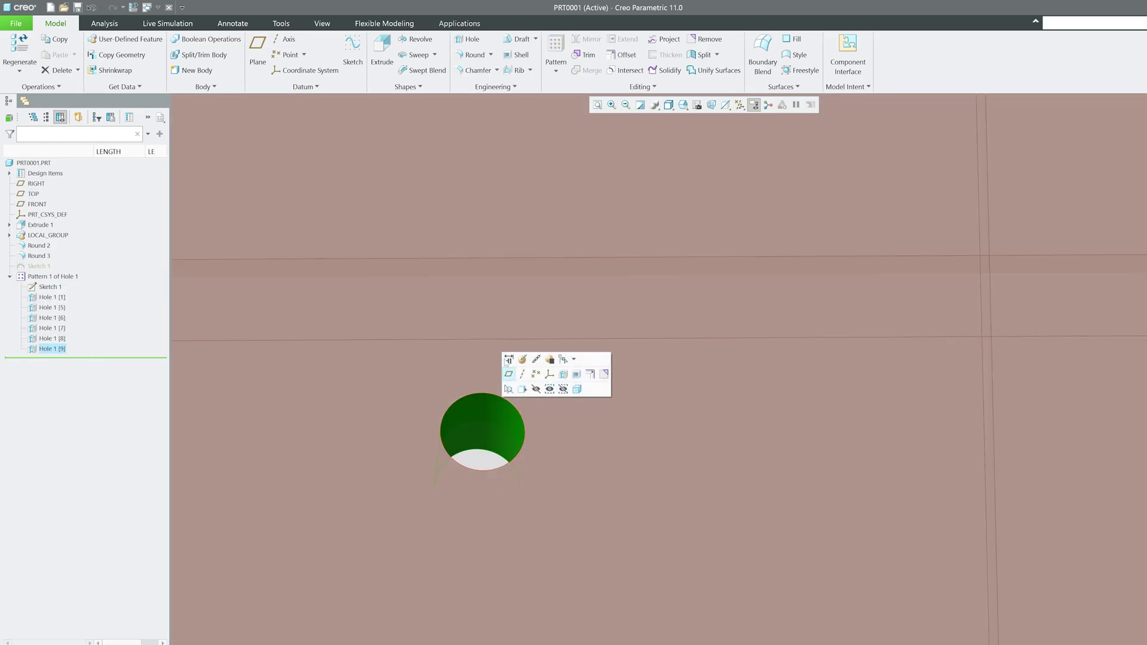
pyautogui.click(508, 359)
pyautogui.hotkey('ctrl', 'd')
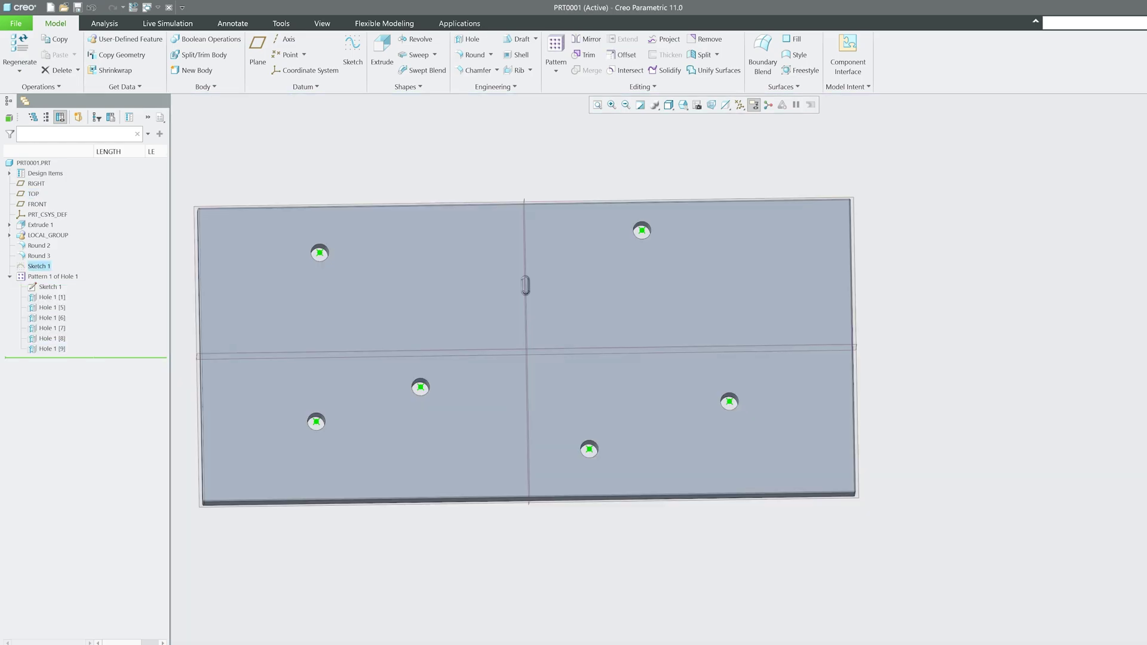